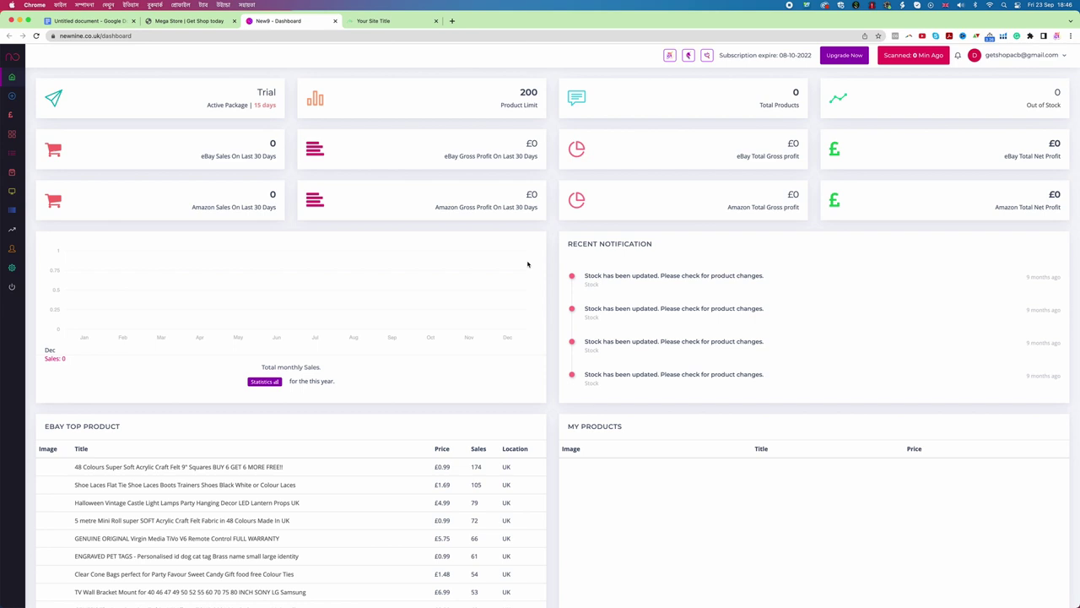
Glance at the GetShop store admin, then open New9's Add Product page.
click(191, 22)
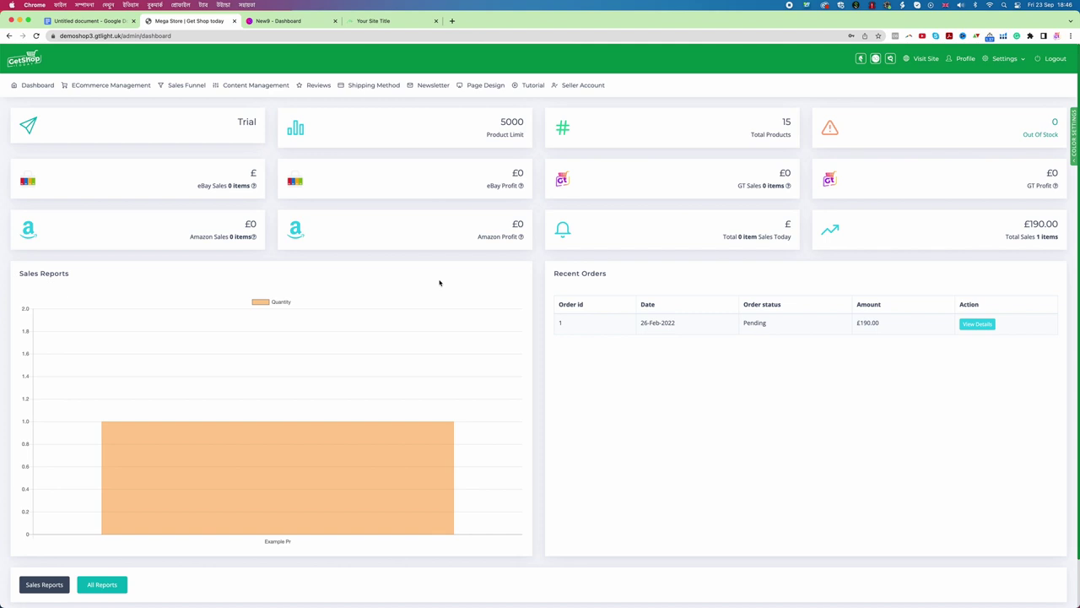
click(282, 22)
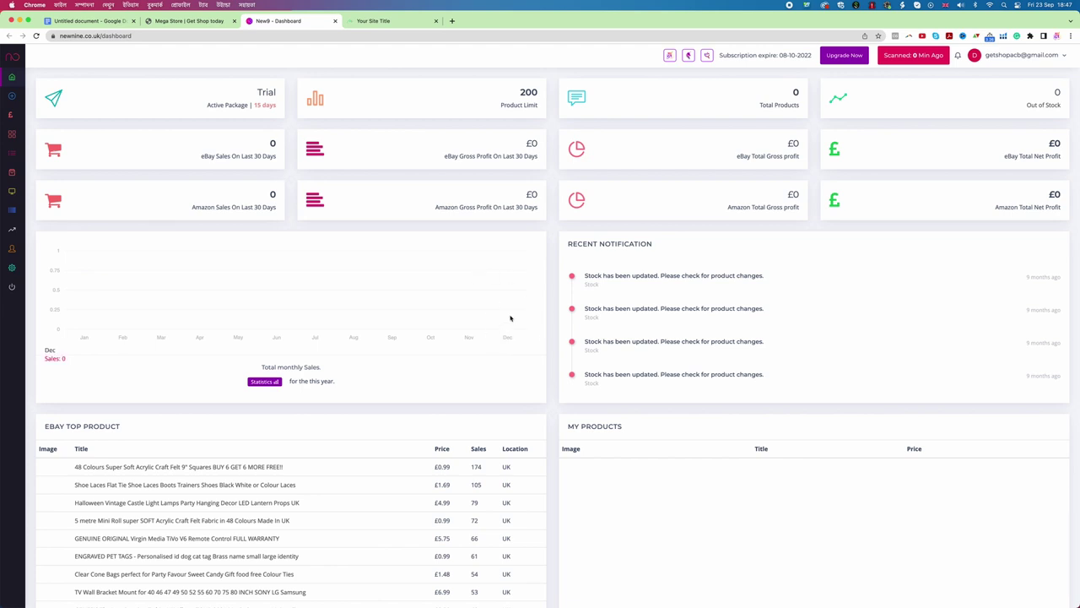
mouse_move(22, 111)
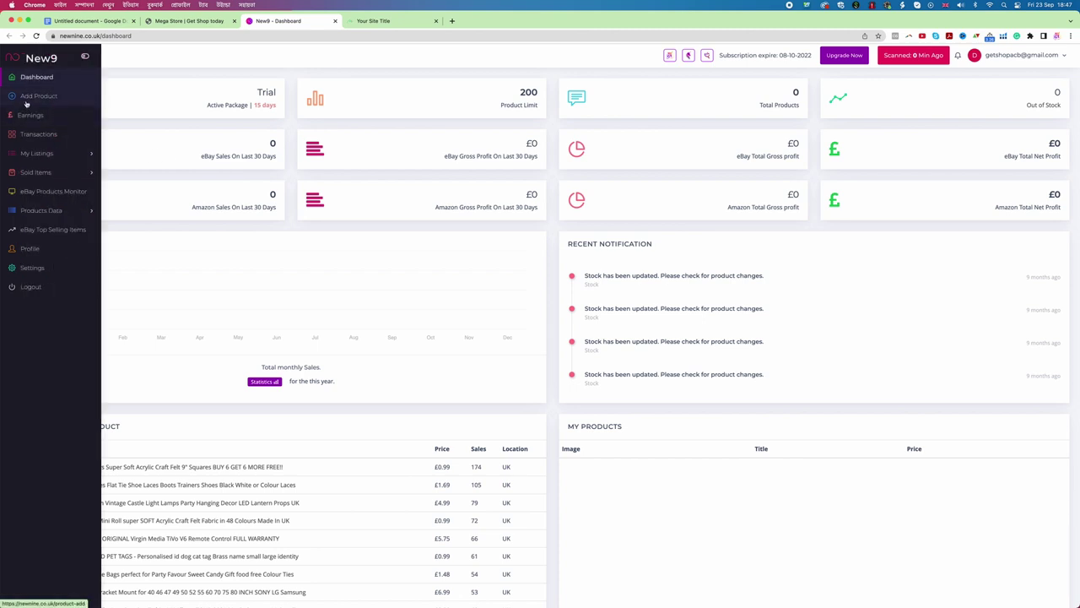
click(34, 96)
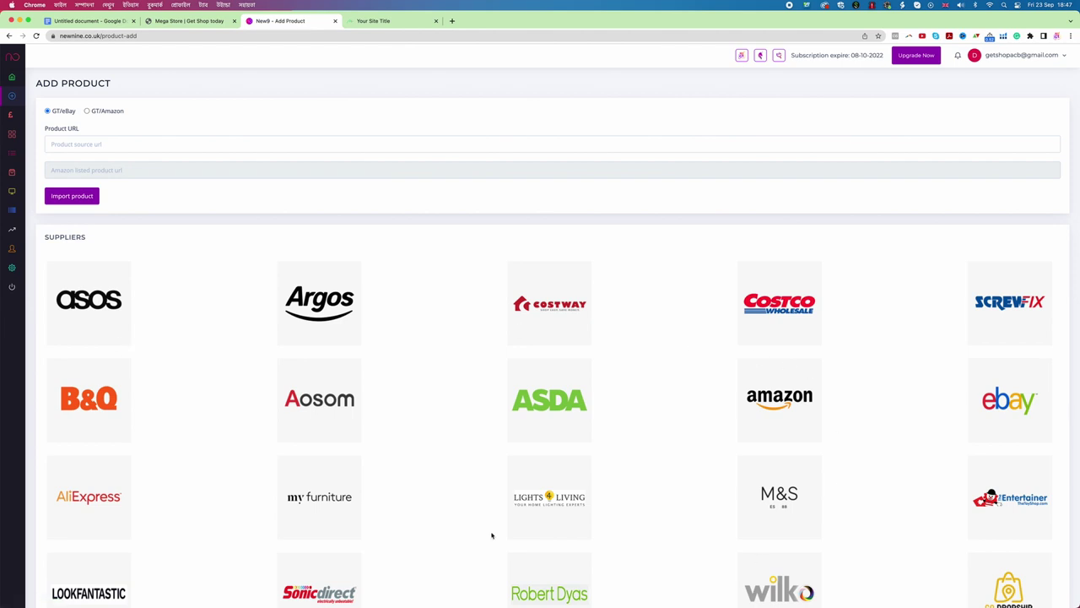
Expand Products Data and open the eBay Dropshipping product list.
scroll(492, 535, down, 2)
scroll(481, 515, up, 2)
mouse_move(32, 228)
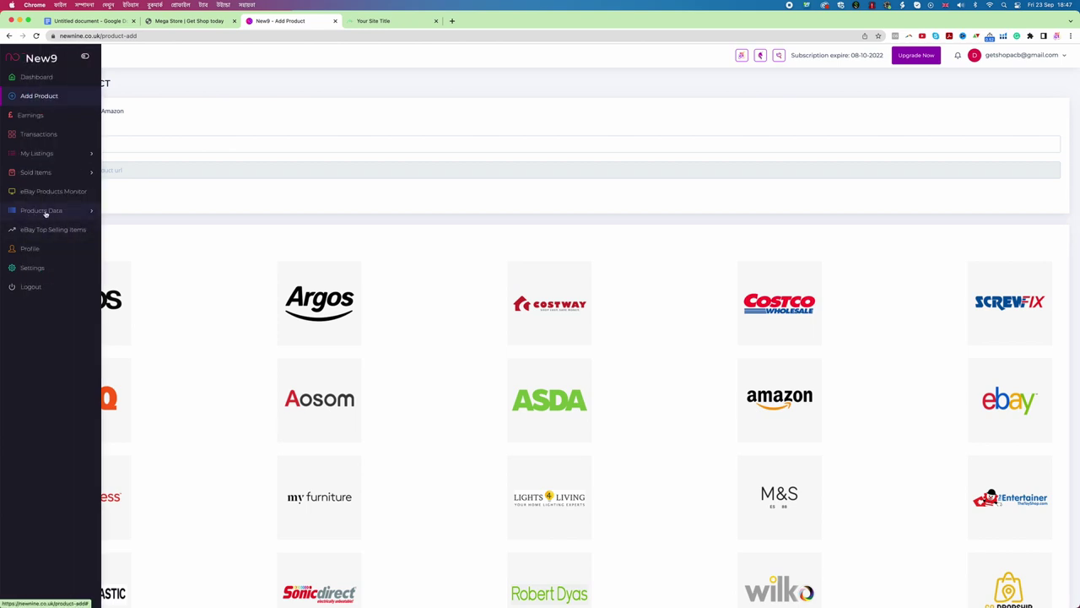
click(46, 212)
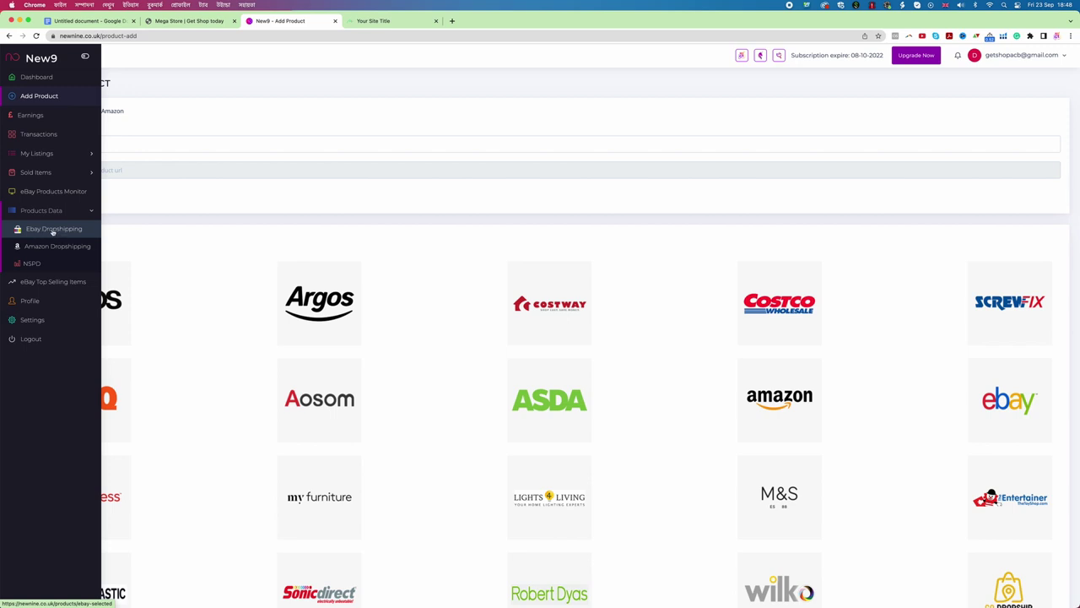
click(52, 232)
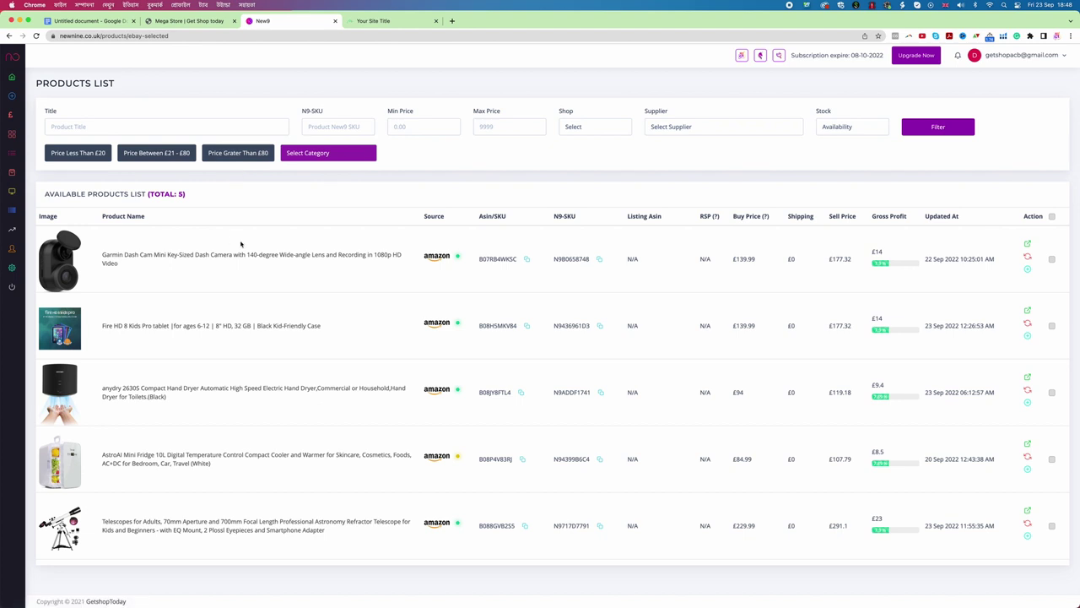
Filter the product list to items under £20, after briefly trying the £21–£80 range.
click(95, 153)
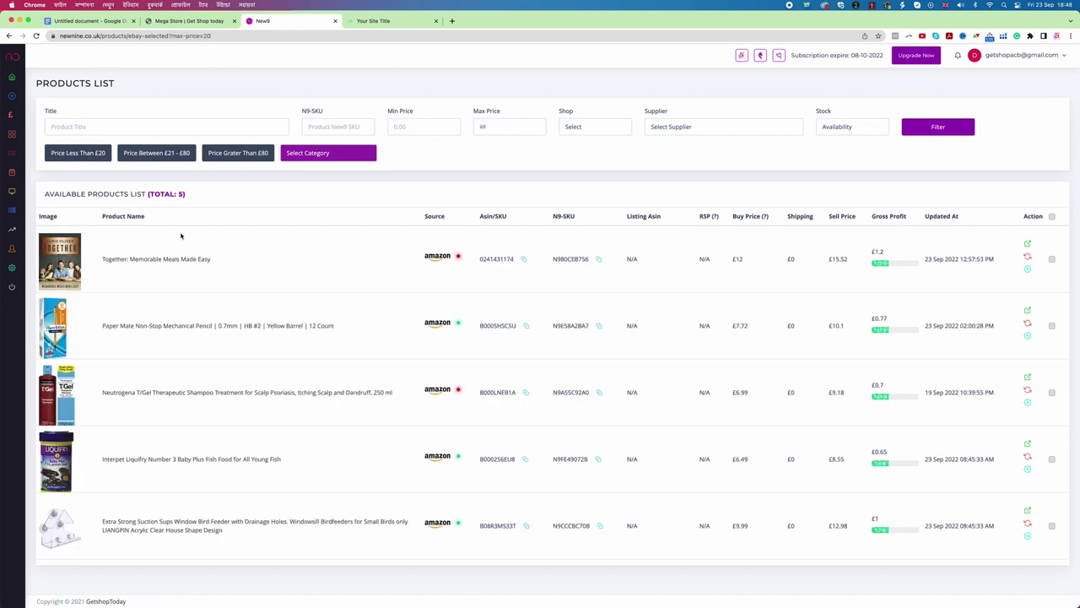
click(150, 157)
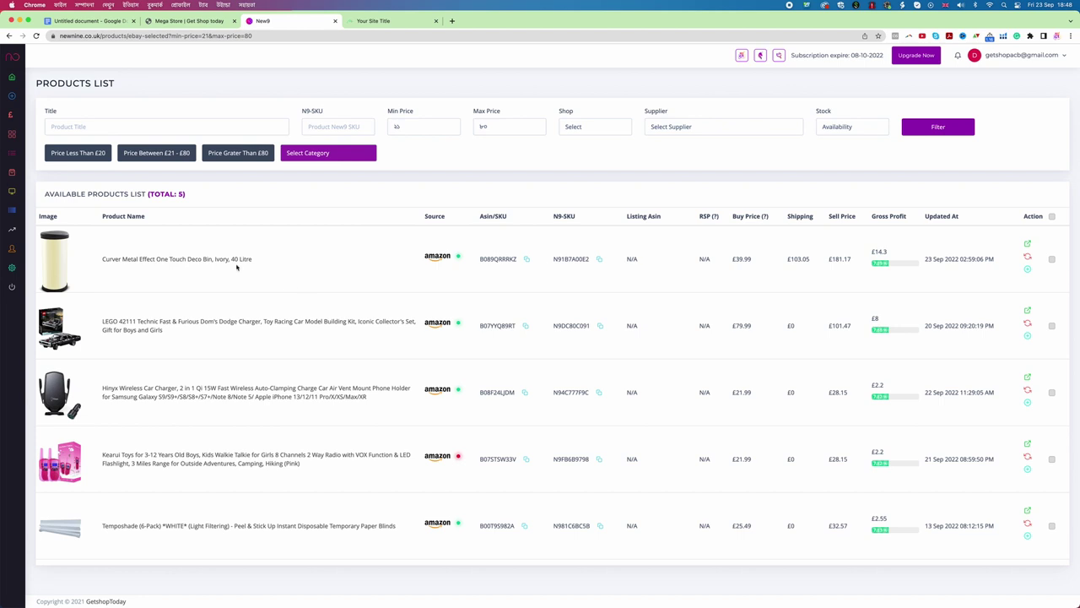
click(93, 159)
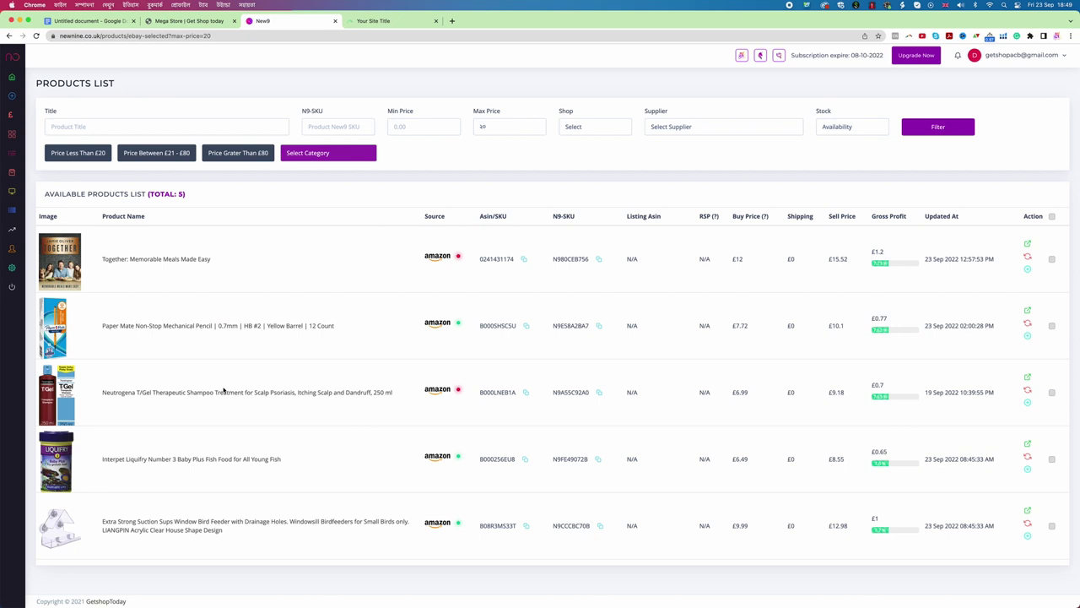
Move the Paper Mate pencil to the demoshop3 GetShop store with Move GT - eBay.
triple_click(253, 325)
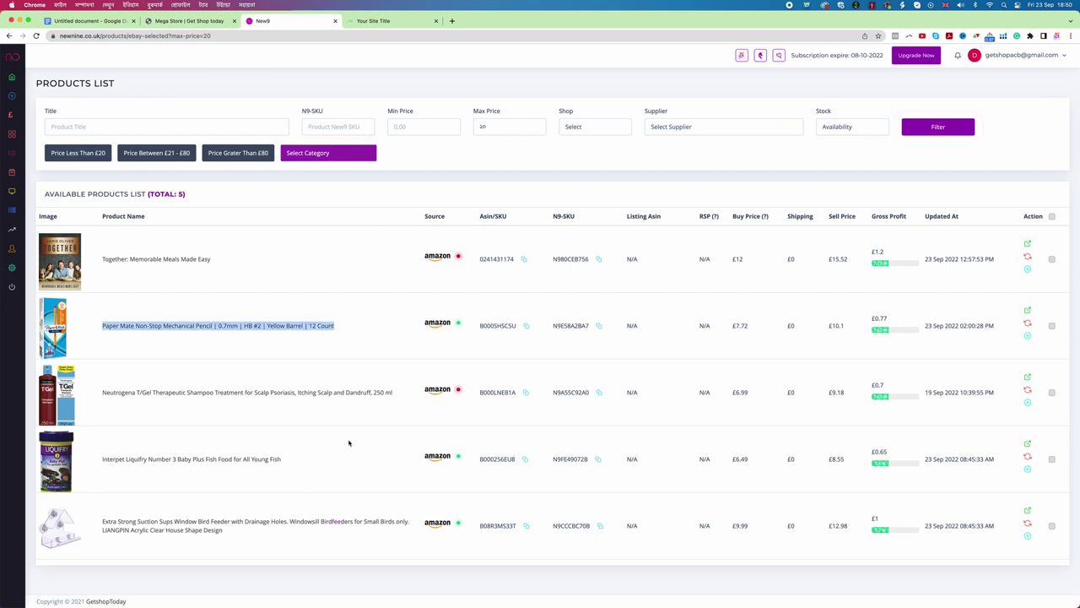
click(370, 343)
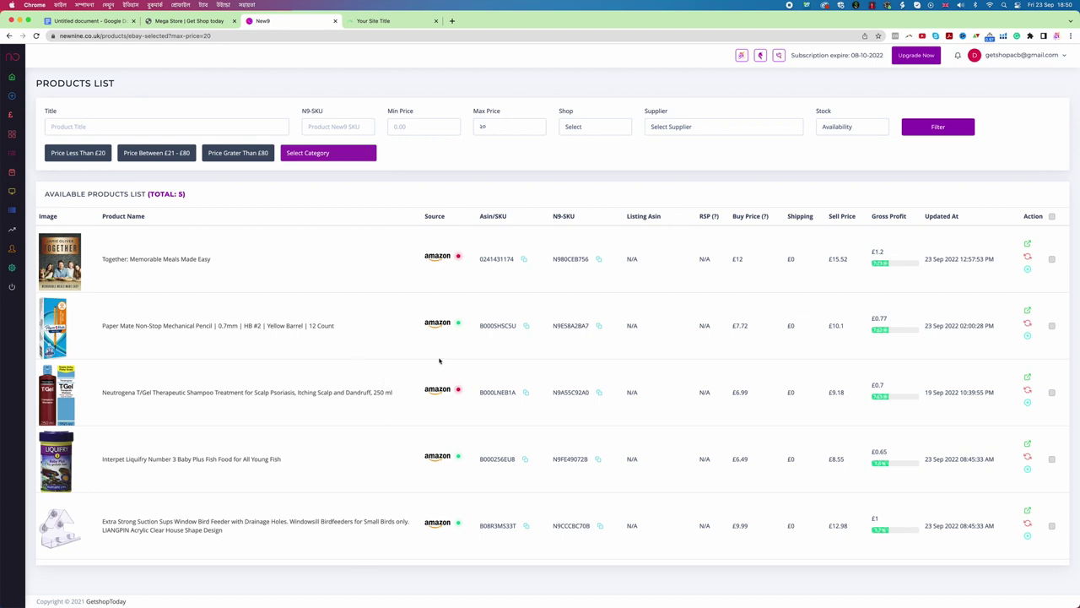
click(1028, 337)
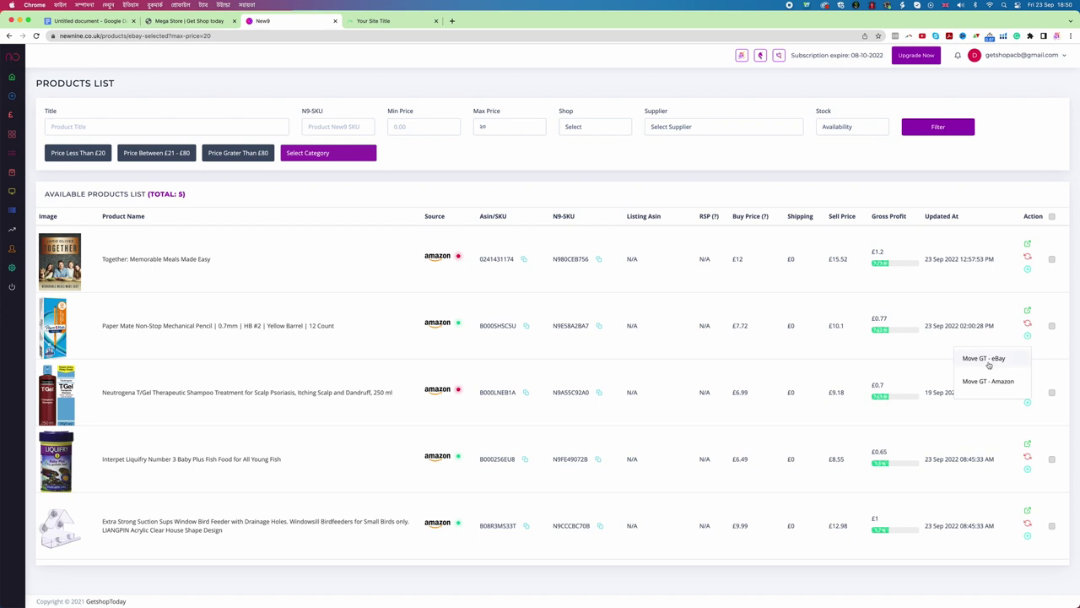
click(1002, 362)
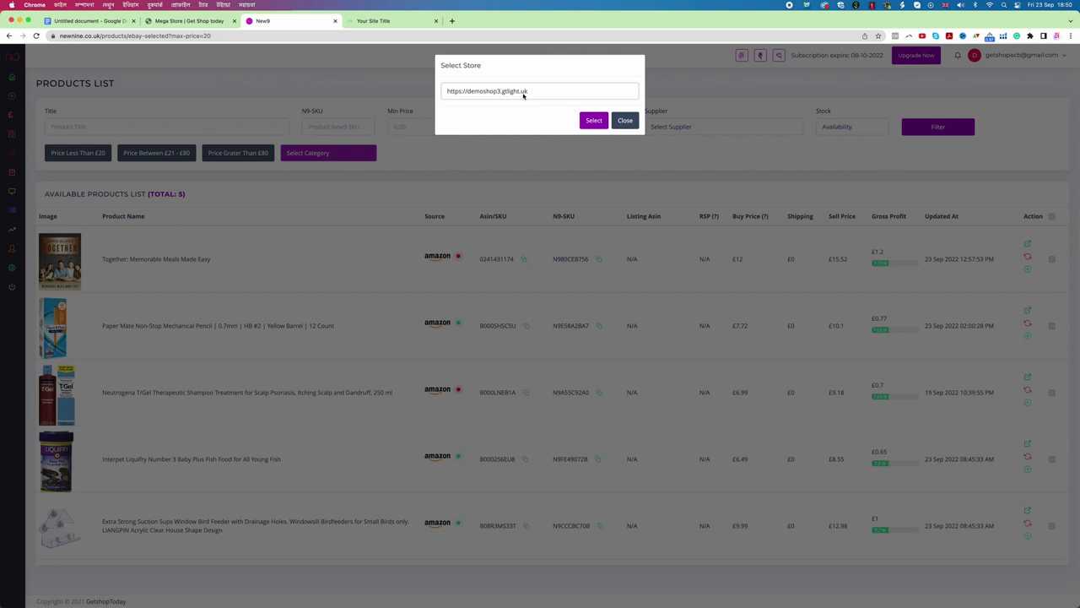
click(589, 121)
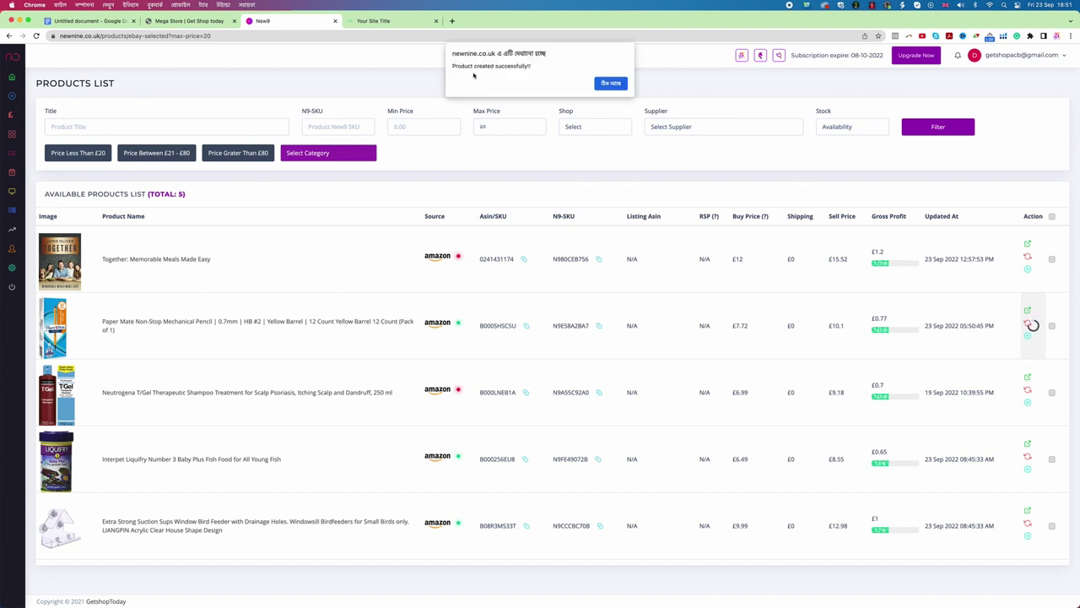
click(611, 84)
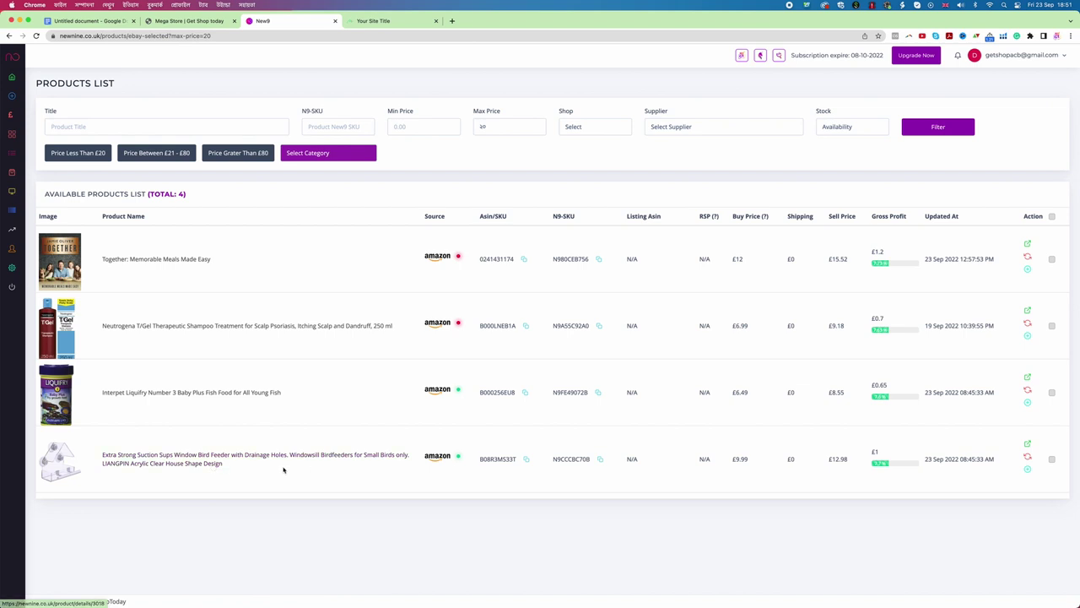
Move the Extra Strong Suction window bird feeder to the GetShop store with Move GT - eBay.
click(1028, 469)
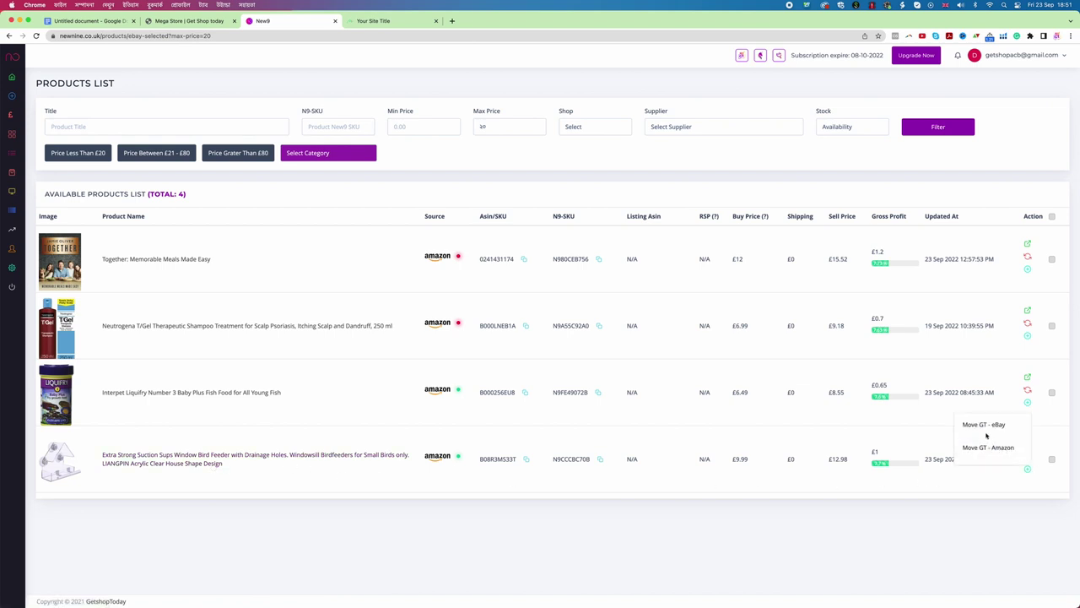
click(984, 425)
click(595, 120)
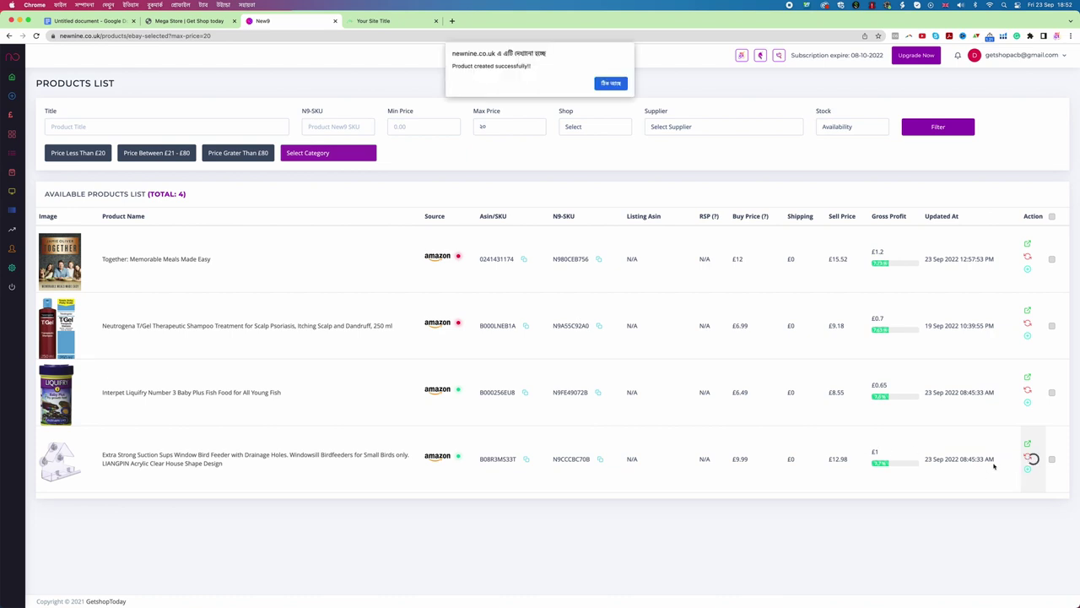
click(614, 86)
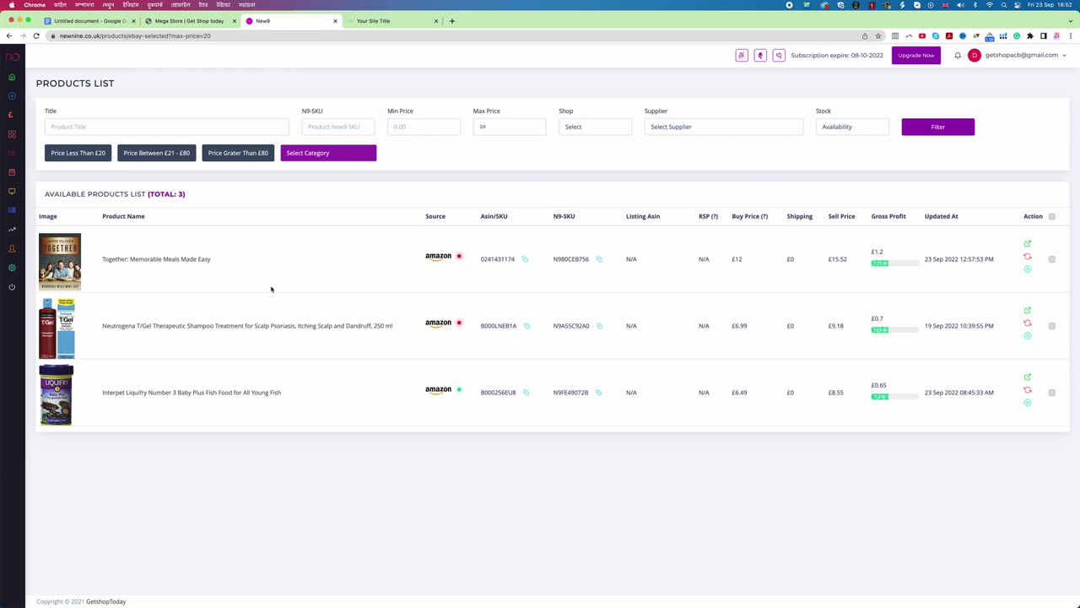
click(185, 22)
In the admin's ECommerce Management Products list, open the bird feeder's storefront Product View.
click(93, 85)
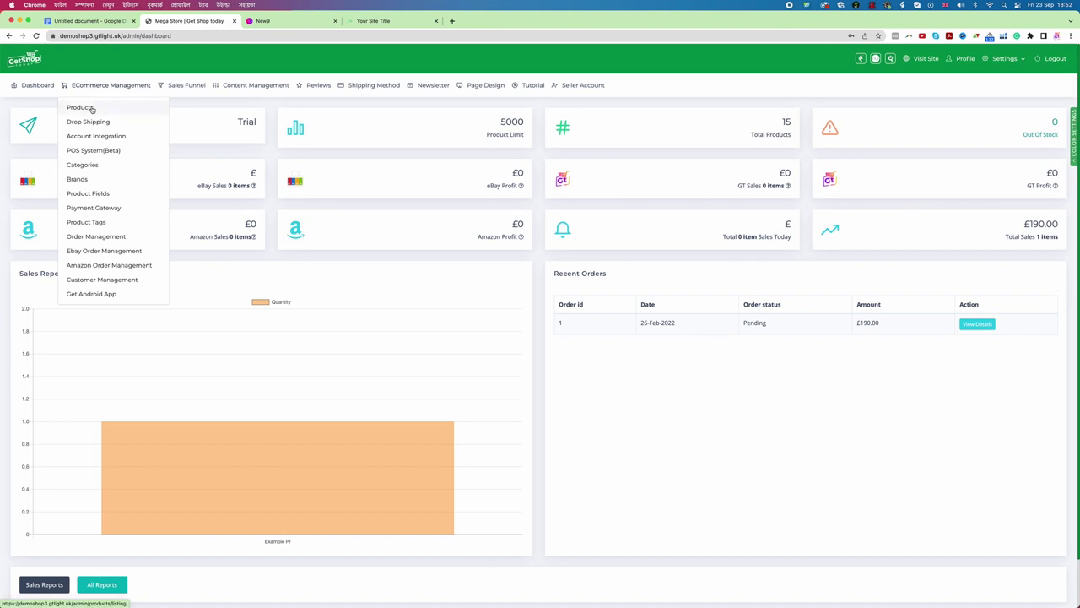
click(80, 108)
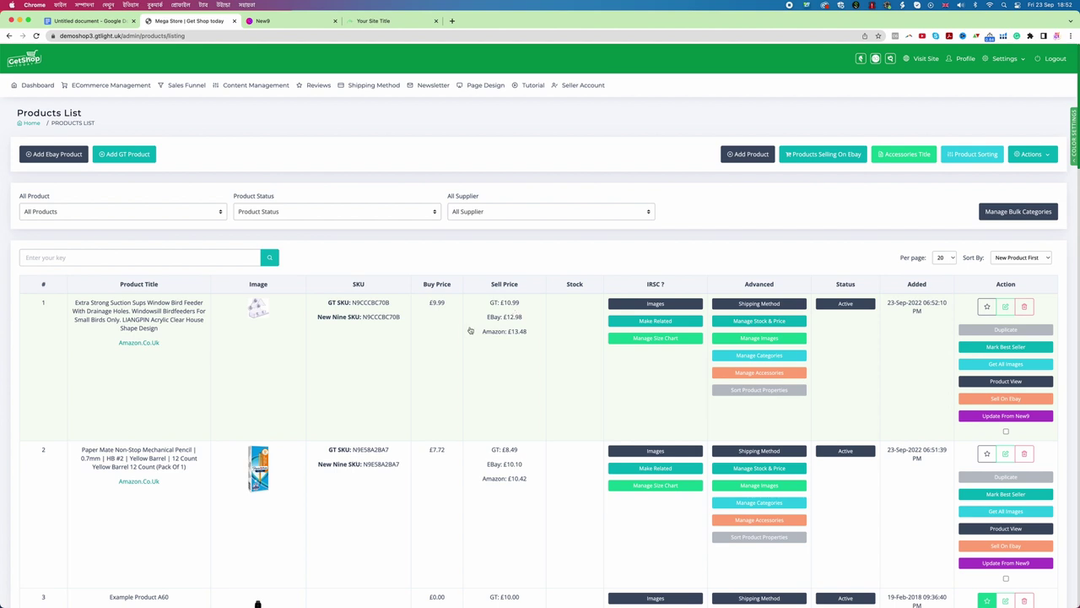
click(1004, 382)
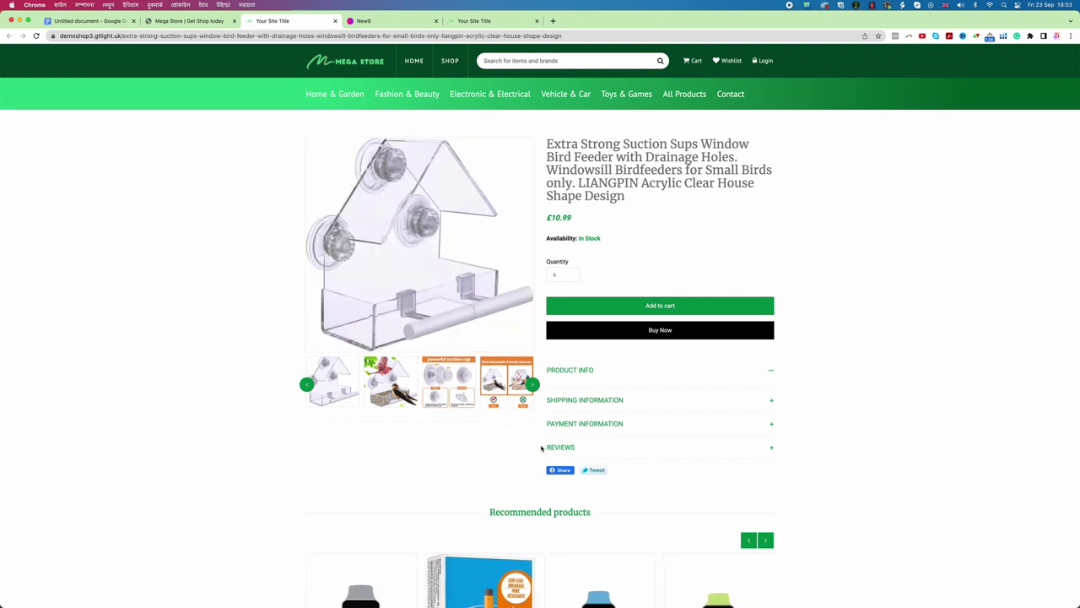
Review the bird feeder's Shipping and Payment Information, then return to the admin products tab.
click(750, 407)
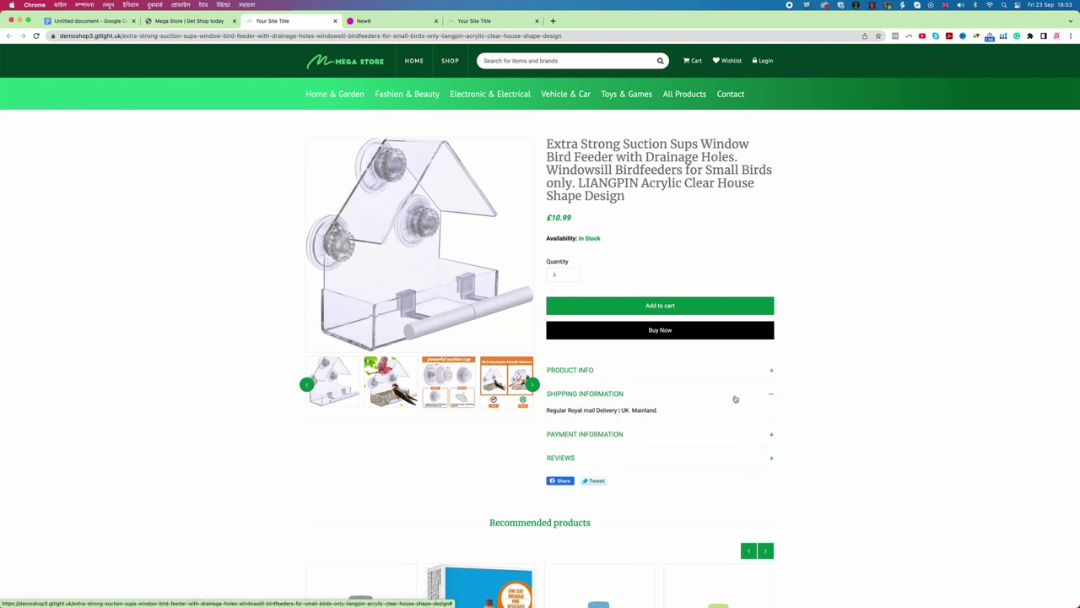
click(705, 393)
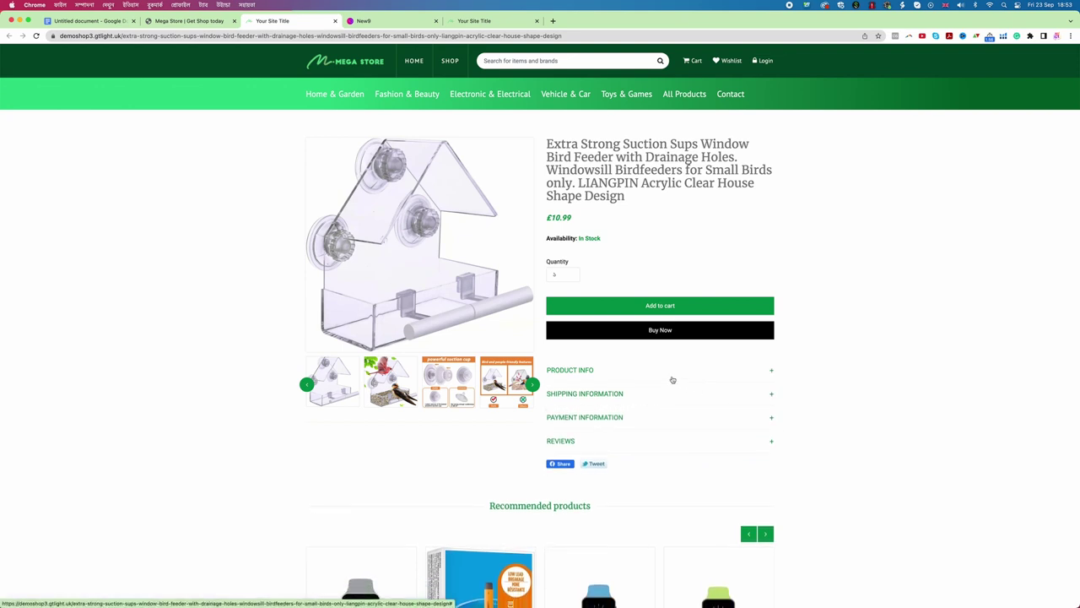
click(633, 422)
click(636, 422)
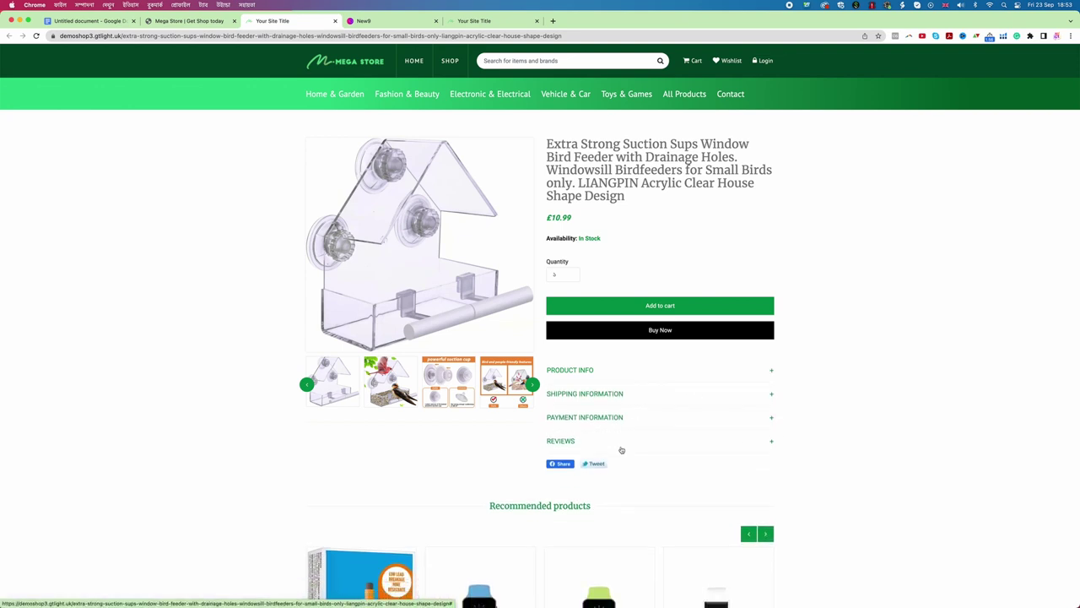
key(ctrl+shift+Tab)
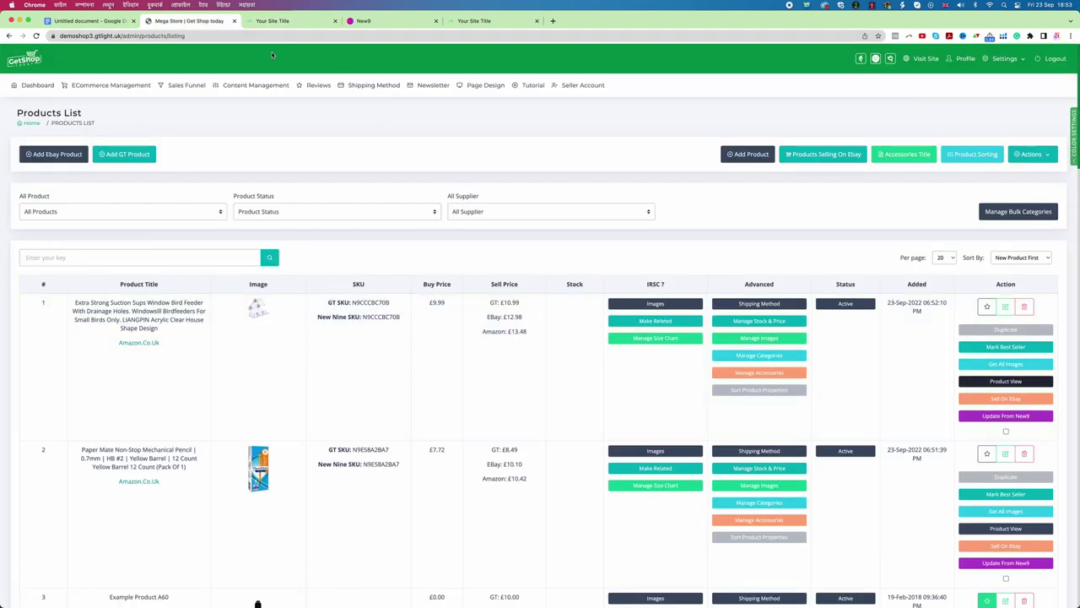
Go back to the New9 tab showing the three remaining products under £20.
click(371, 21)
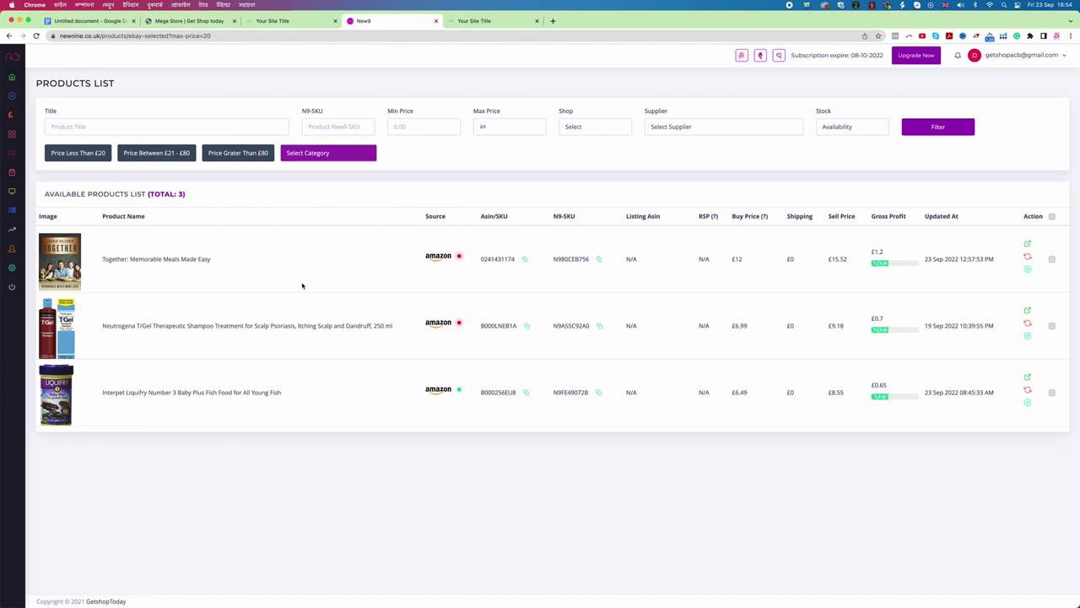
Open New9's Add Product page from the expanded sidebar.
mouse_move(33, 233)
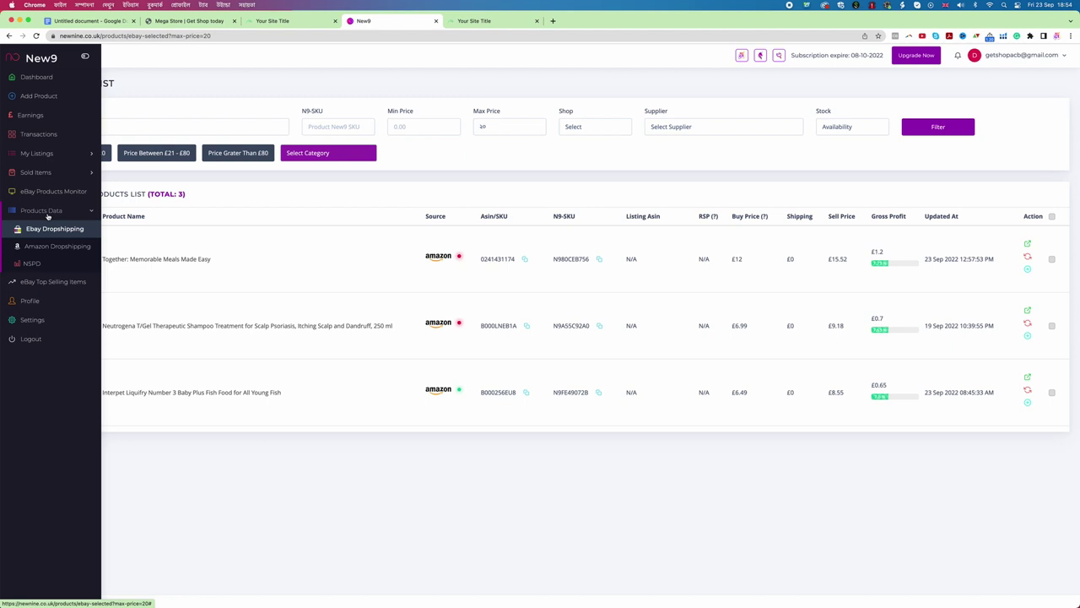
click(39, 98)
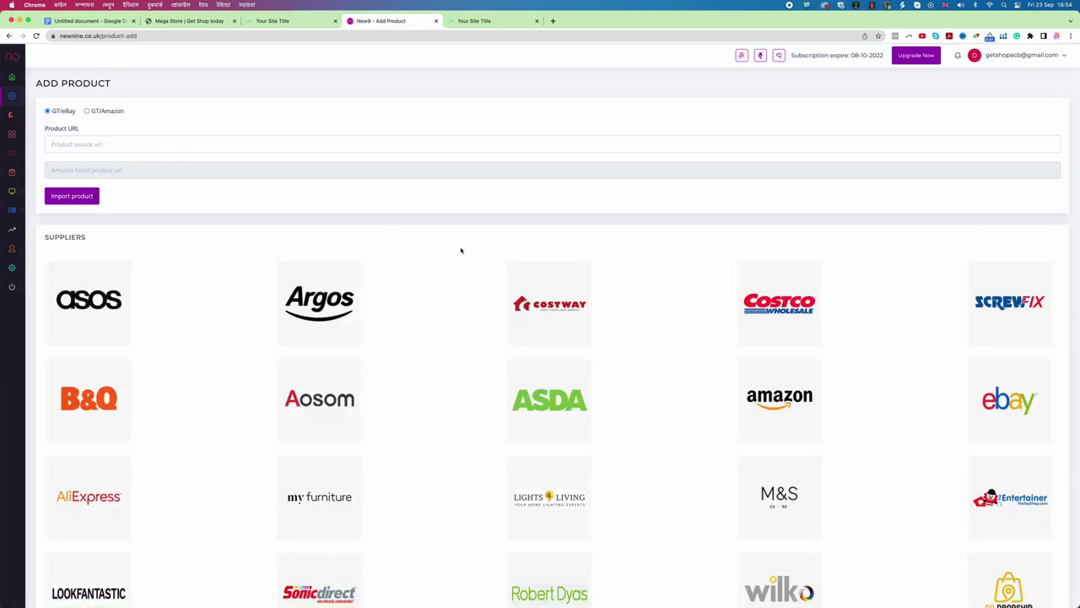
Launch Amazon.co.uk in a new tab from the amazon supplier tile.
scroll(460, 460, down, 3)
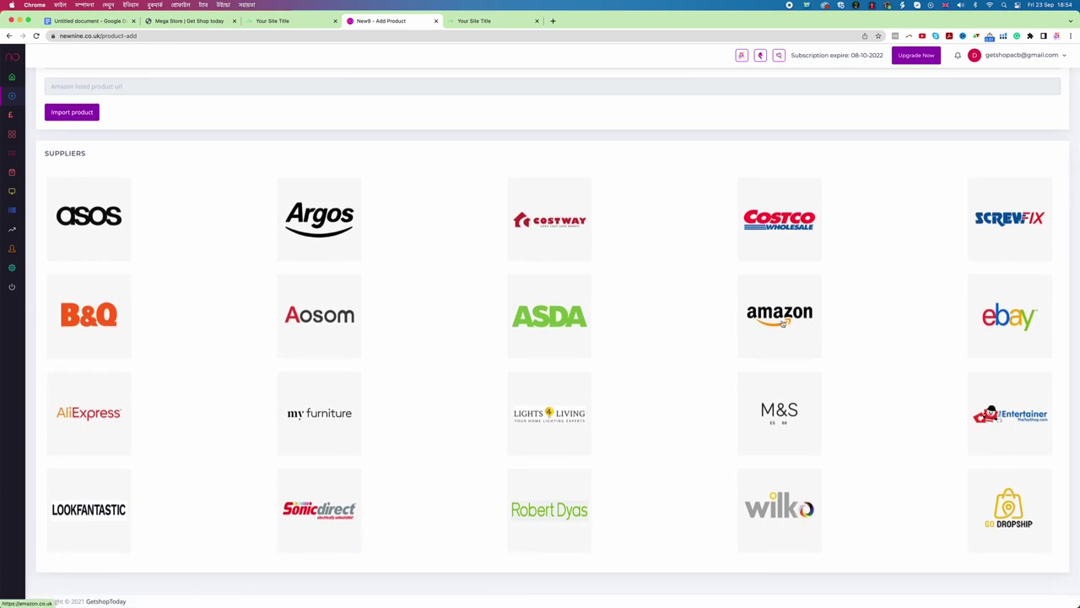
click(769, 315)
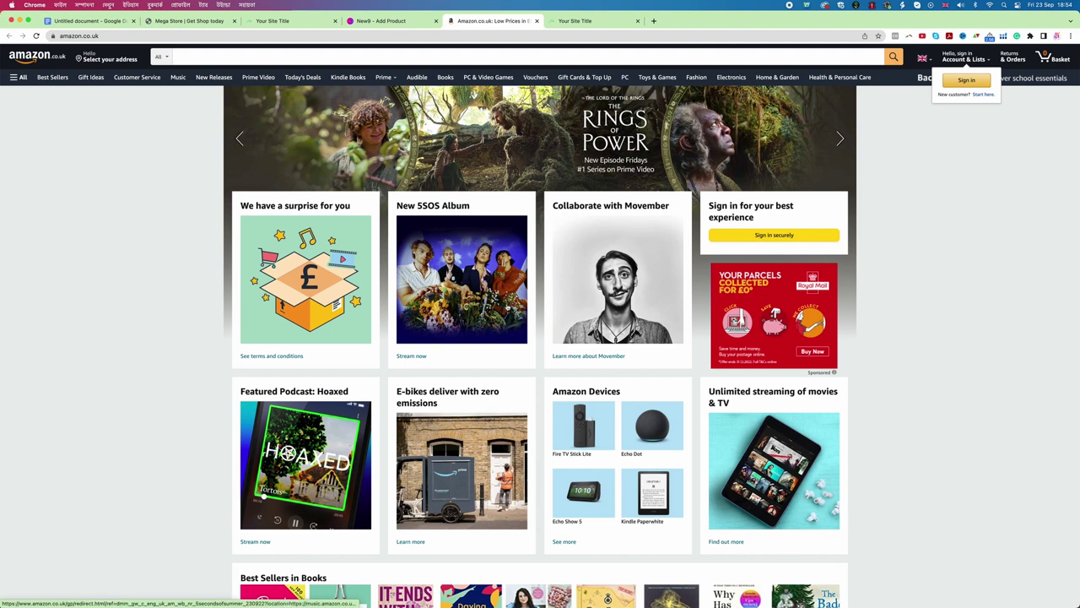
Open the NIVEA Soft Moisturising Cream (500ml) page from Amazon's Beauty Best Sellers.
click(52, 78)
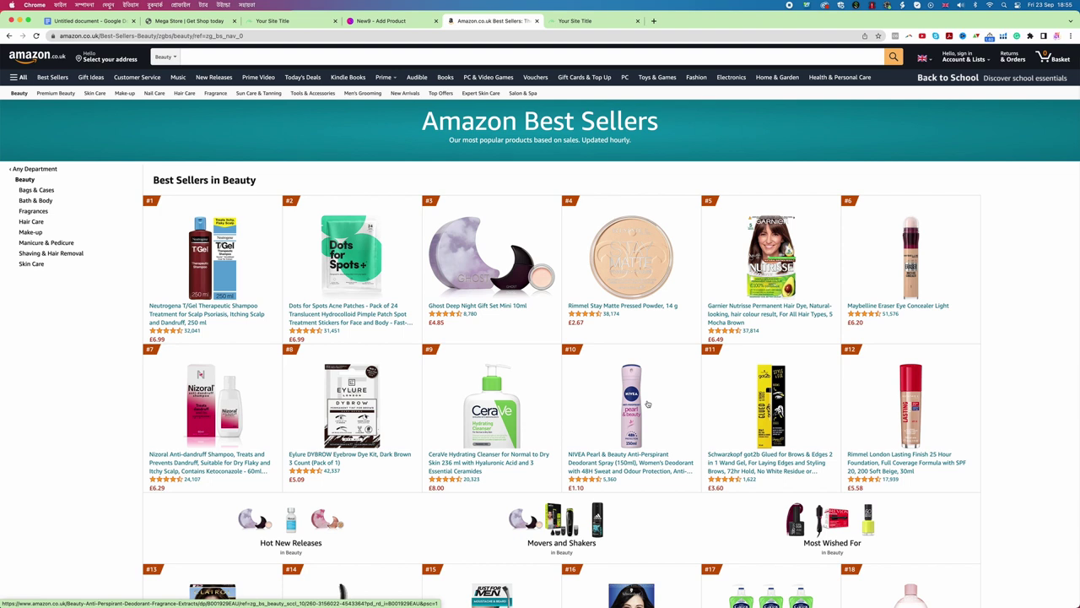
scroll(648, 404, down, 10)
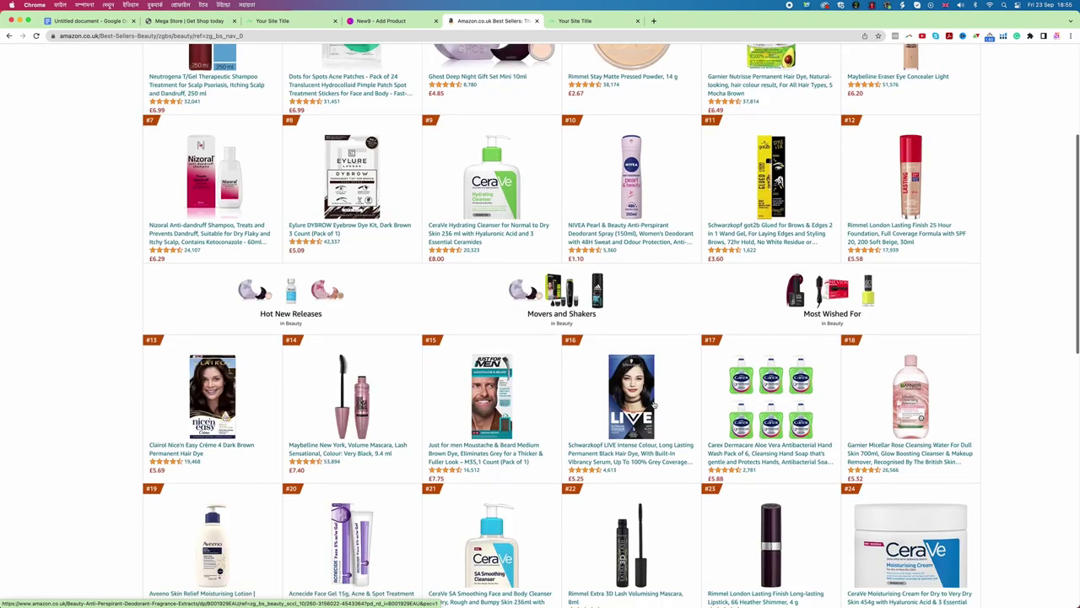
scroll(654, 405, down, 5)
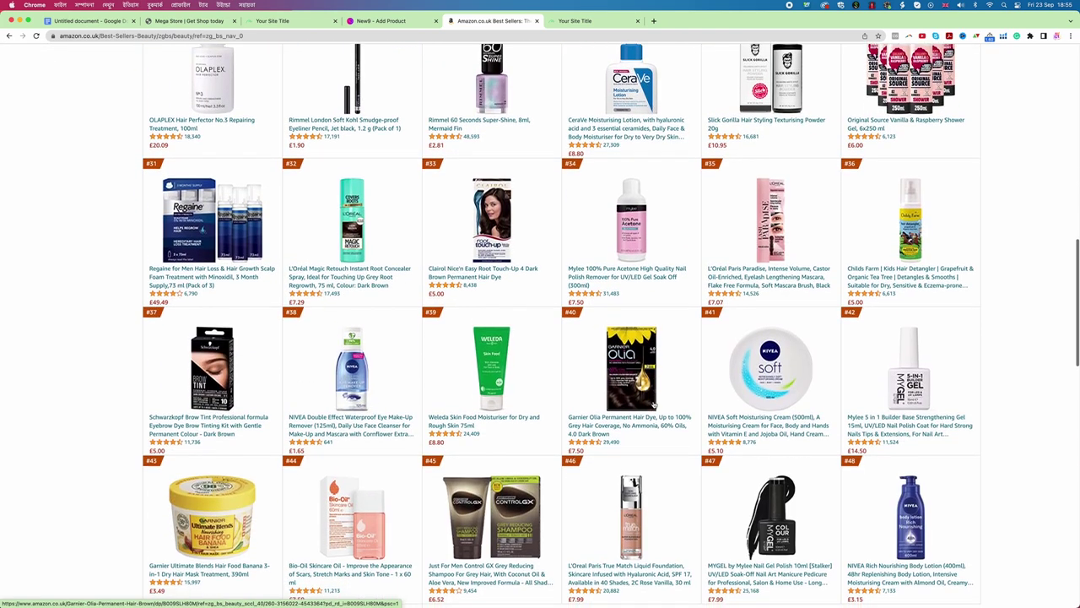
scroll(654, 405, down, 1)
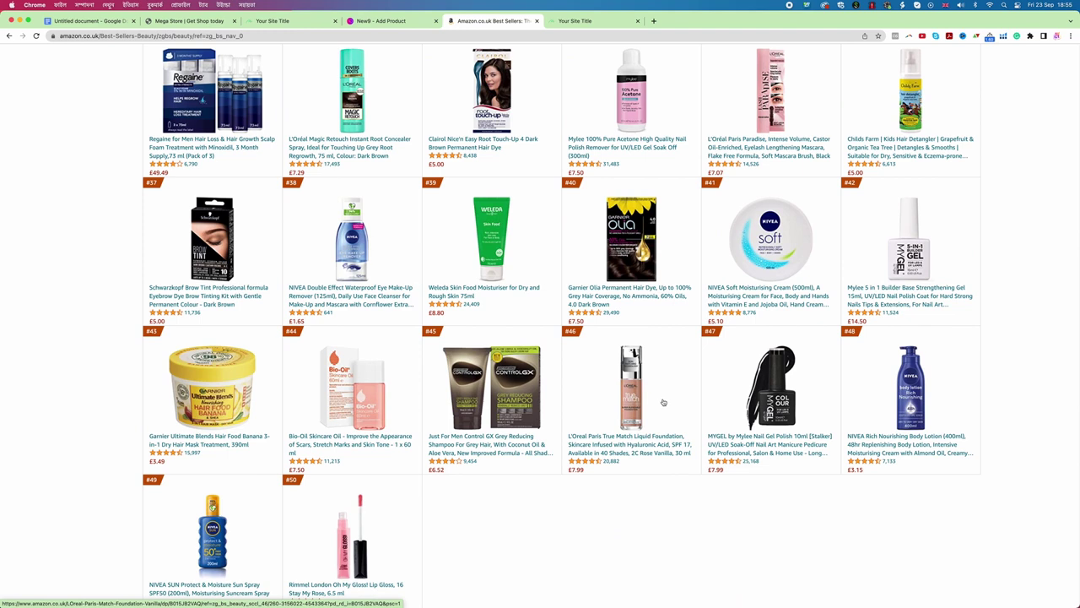
click(778, 297)
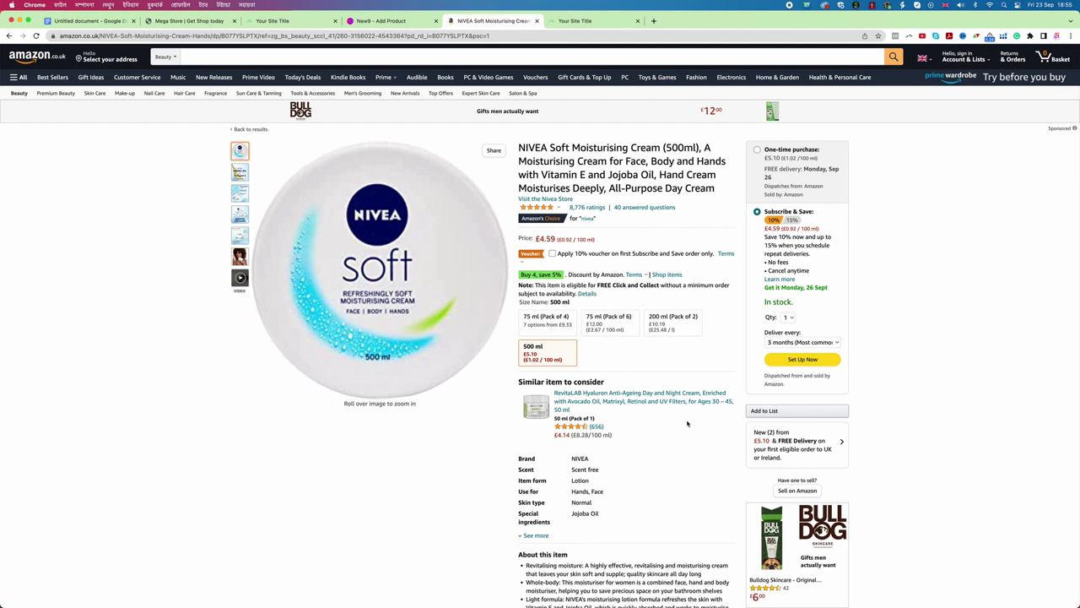
drag(792, 391, 764, 381)
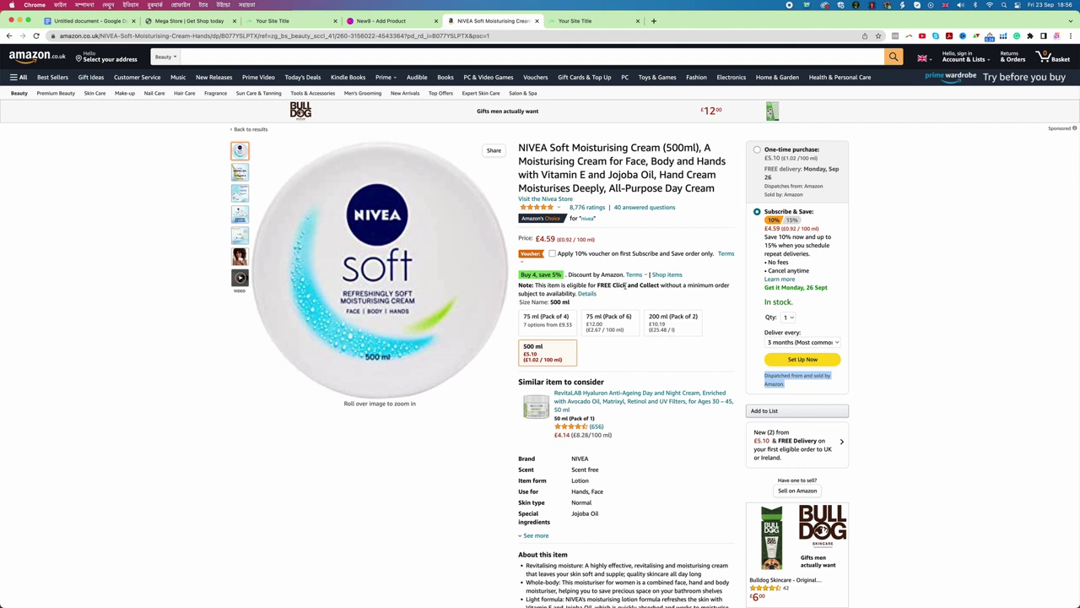
drag(519, 148, 611, 187)
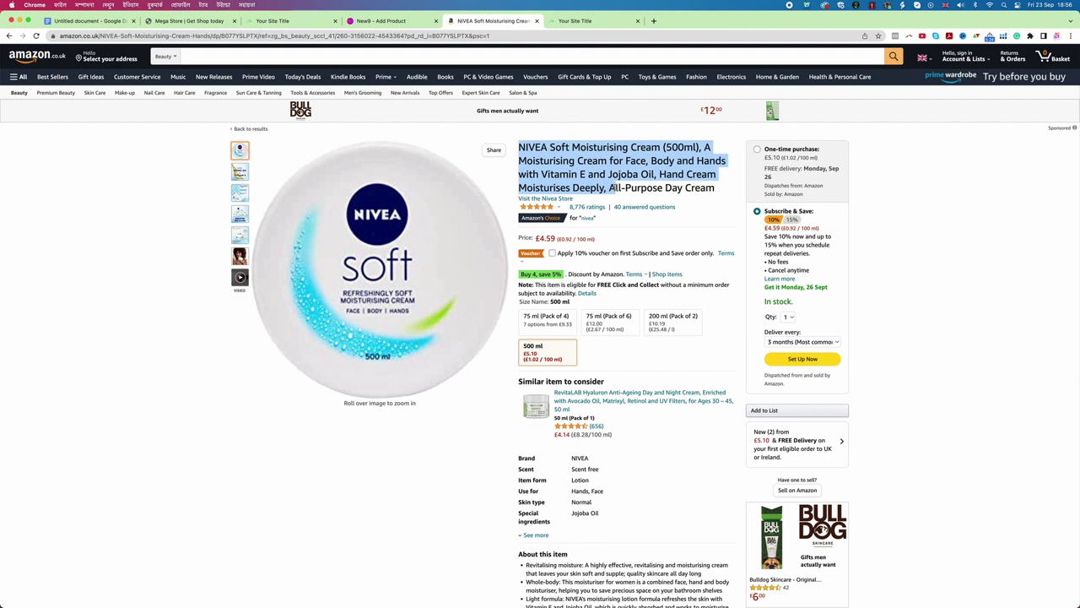
Copy the full NIVEA Soft product title from the Amazon listing.
click(607, 189)
drag(604, 187, 517, 145)
click(563, 169)
drag(521, 147, 616, 187)
click(656, 191)
drag(716, 189, 515, 146)
right_click(567, 162)
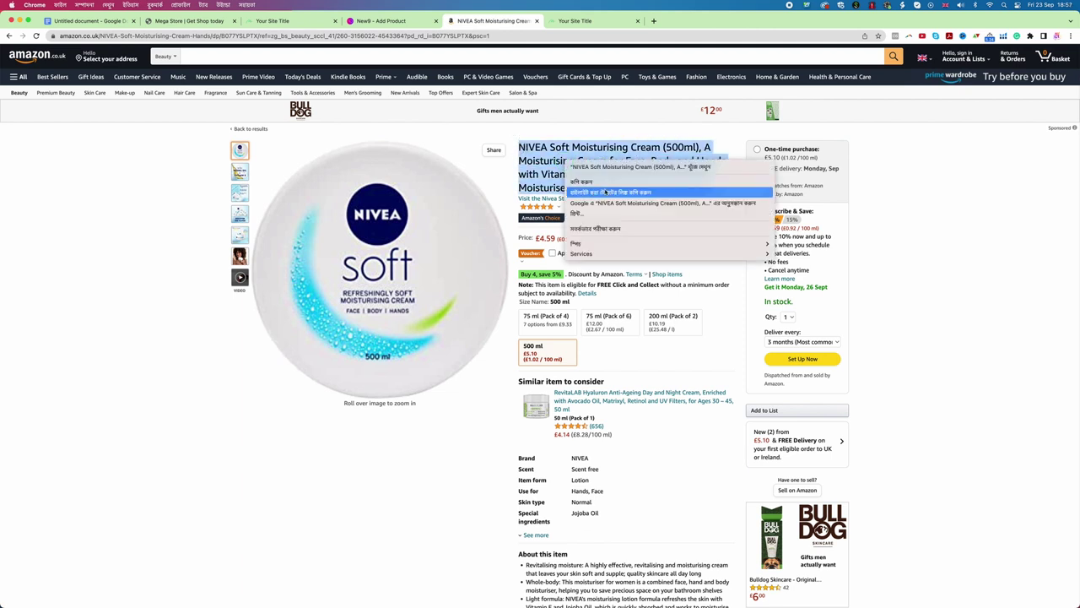
click(604, 184)
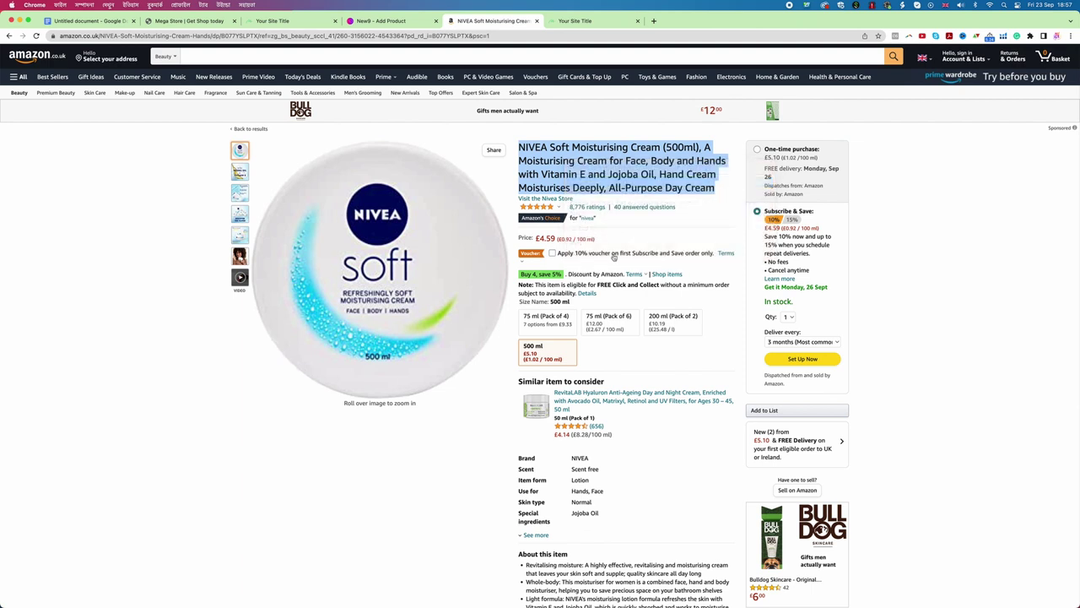
Open eBay's home page in a new browser tab.
click(653, 20)
text(ebay)
key(Return)
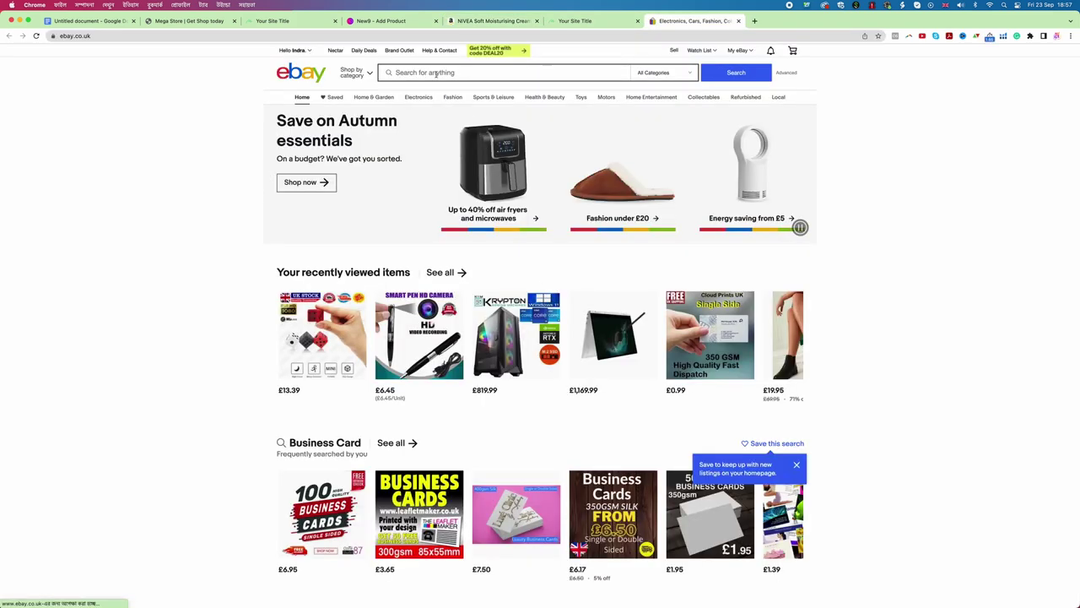
Search eBay using the pasted Amazon NIVEA Soft title.
click(435, 73)
key(super+v)
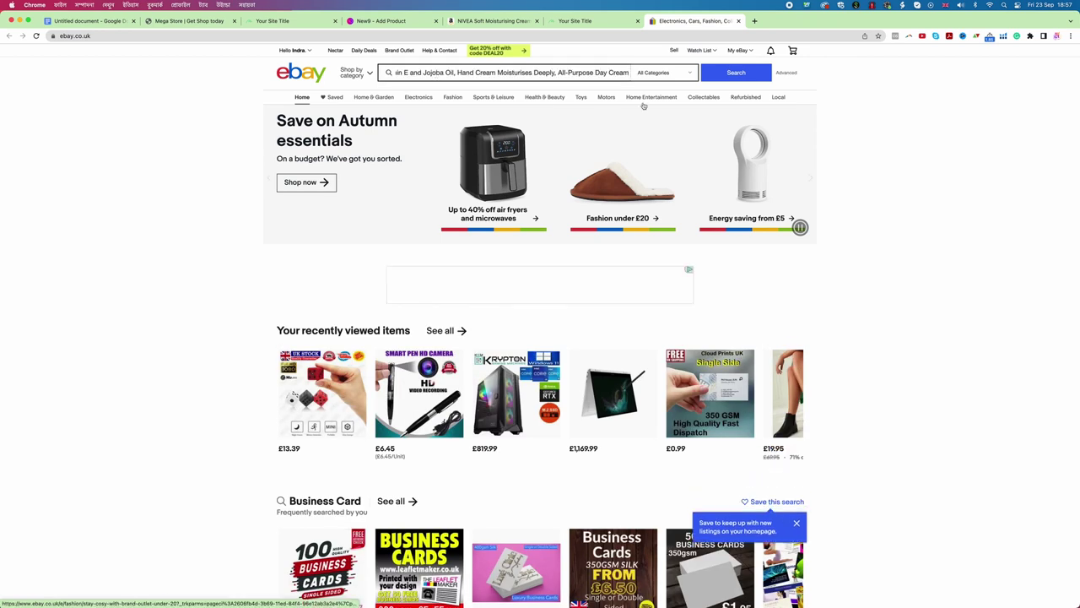
click(736, 77)
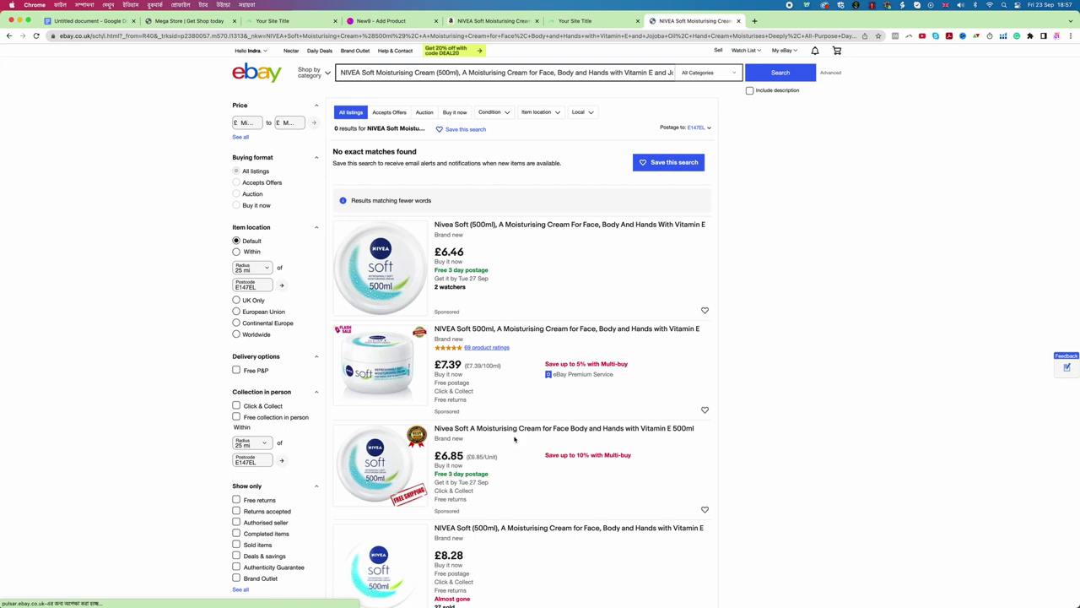
scroll(505, 479, down, 8)
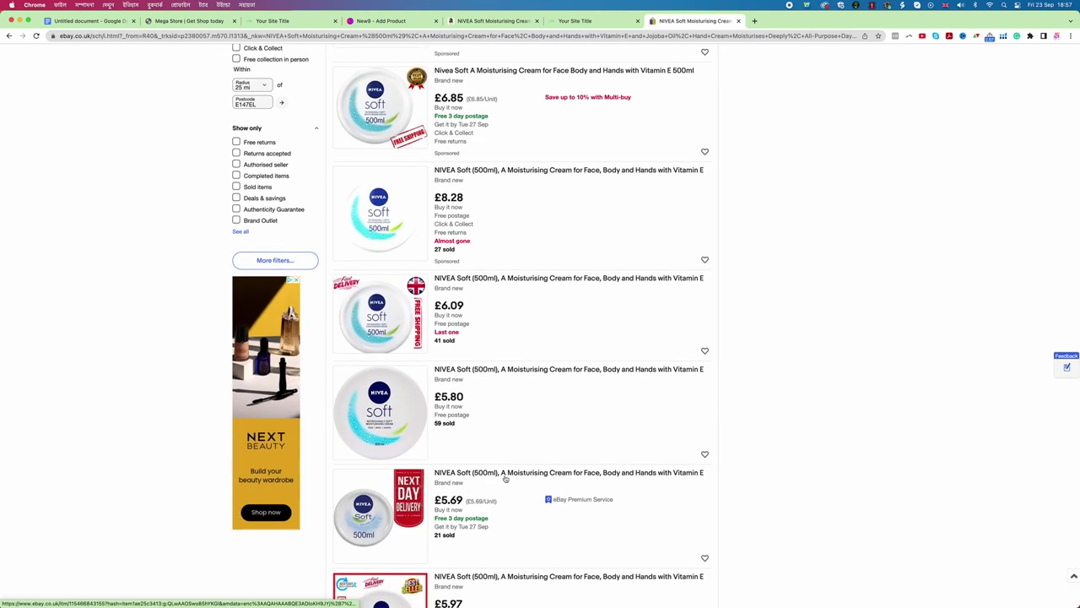
scroll(505, 478, up, 8)
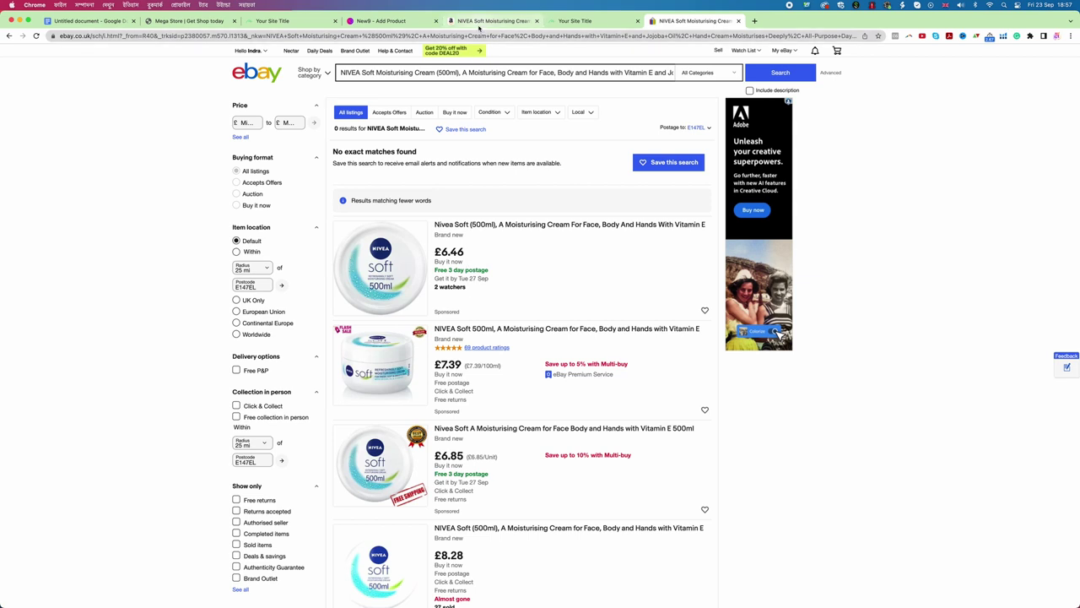
Compare the results with the Amazon page and open the £8.28 NIVEA Soft listing.
click(490, 20)
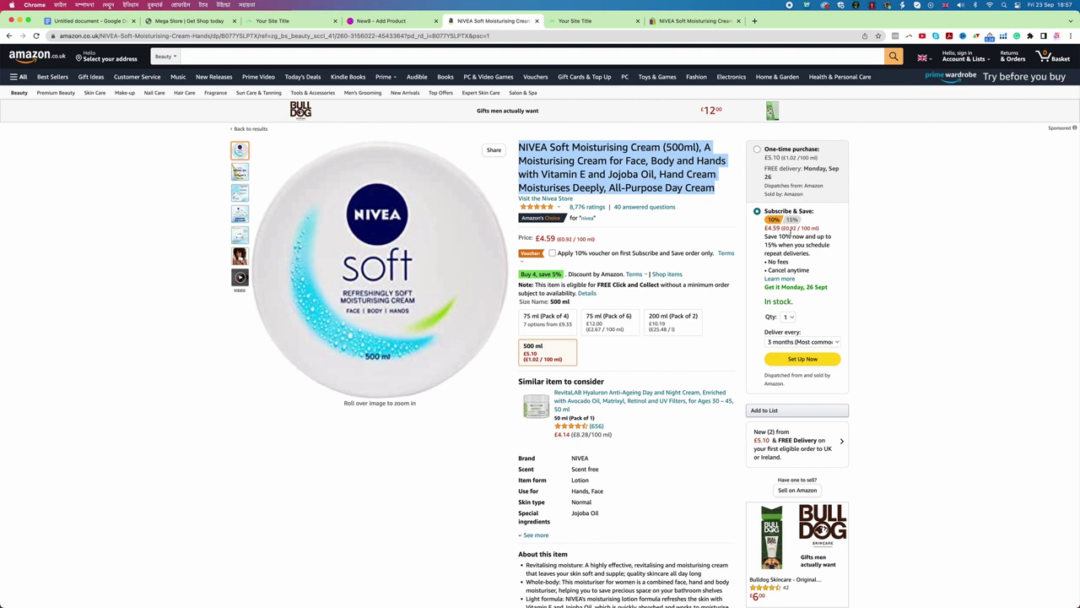
click(693, 21)
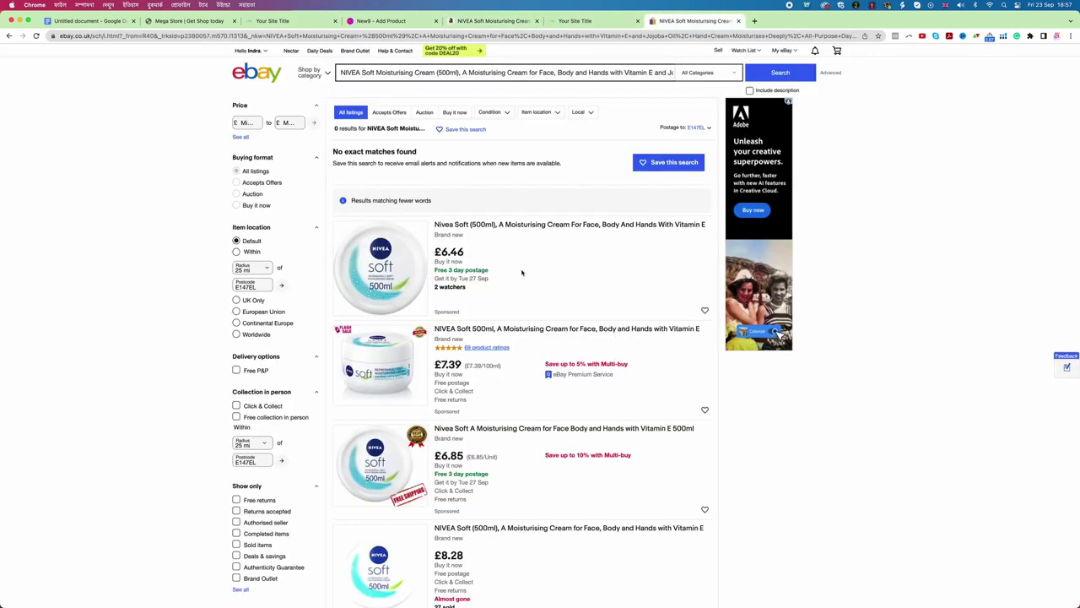
scroll(522, 272, down, 5)
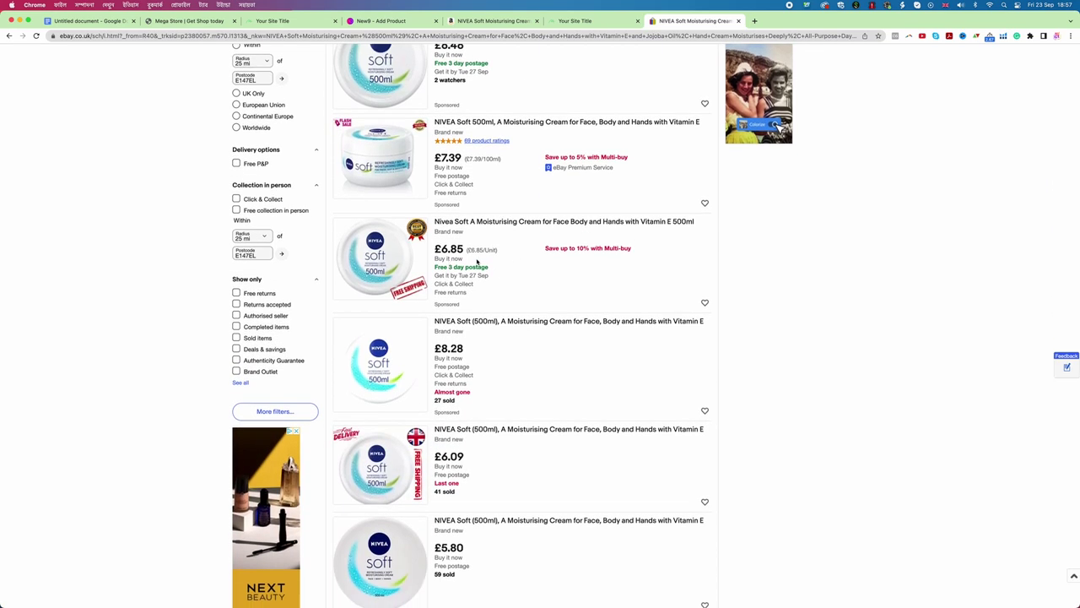
scroll(525, 292, down, 3)
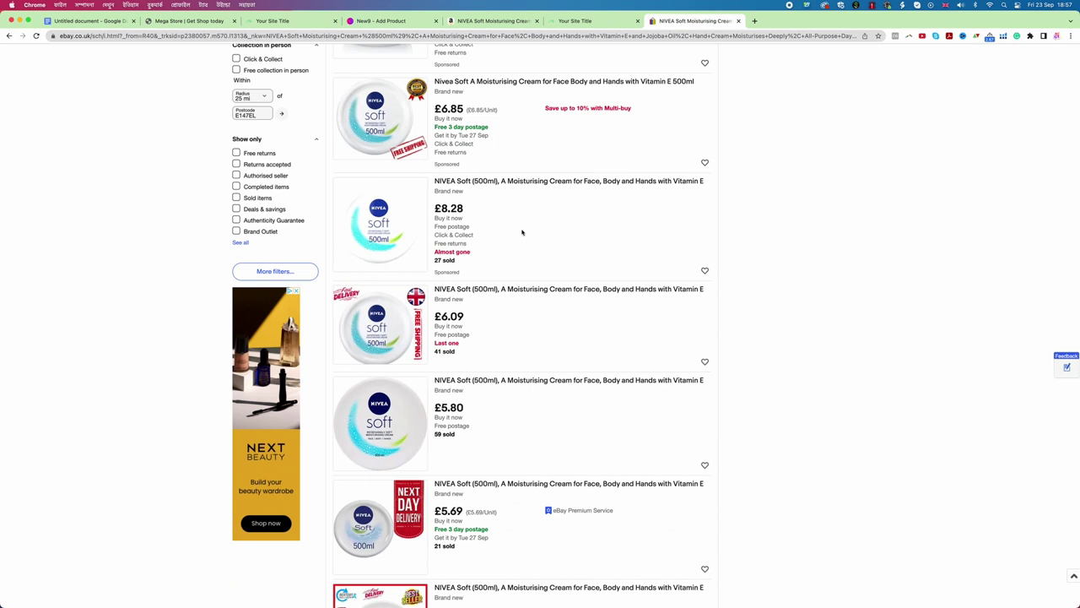
click(519, 183)
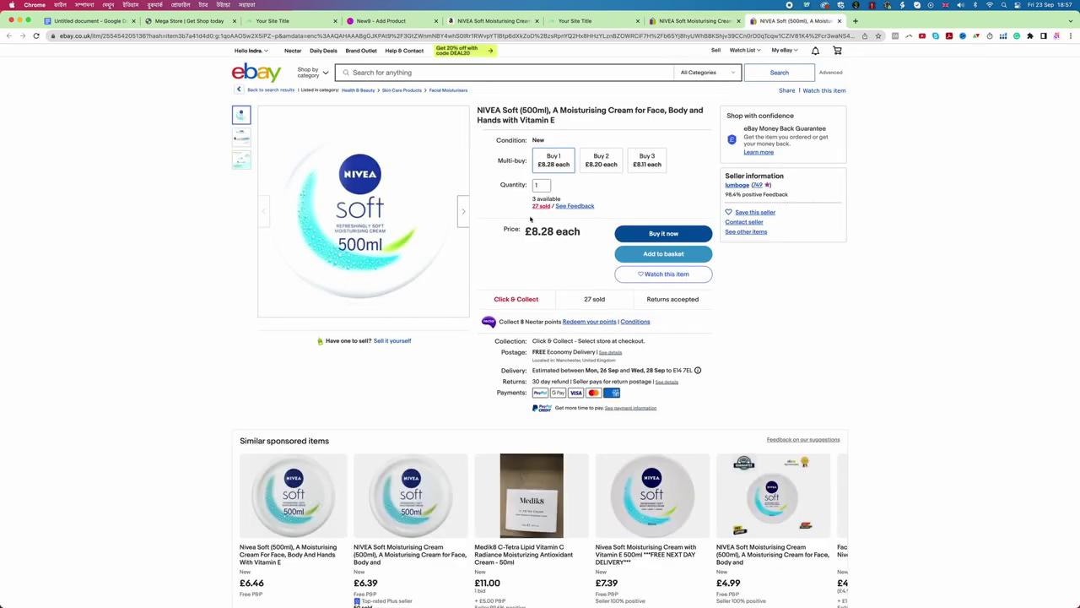
Copy the Amazon NIVEA Soft page URL and return to the New9 Add Product tab.
click(541, 206)
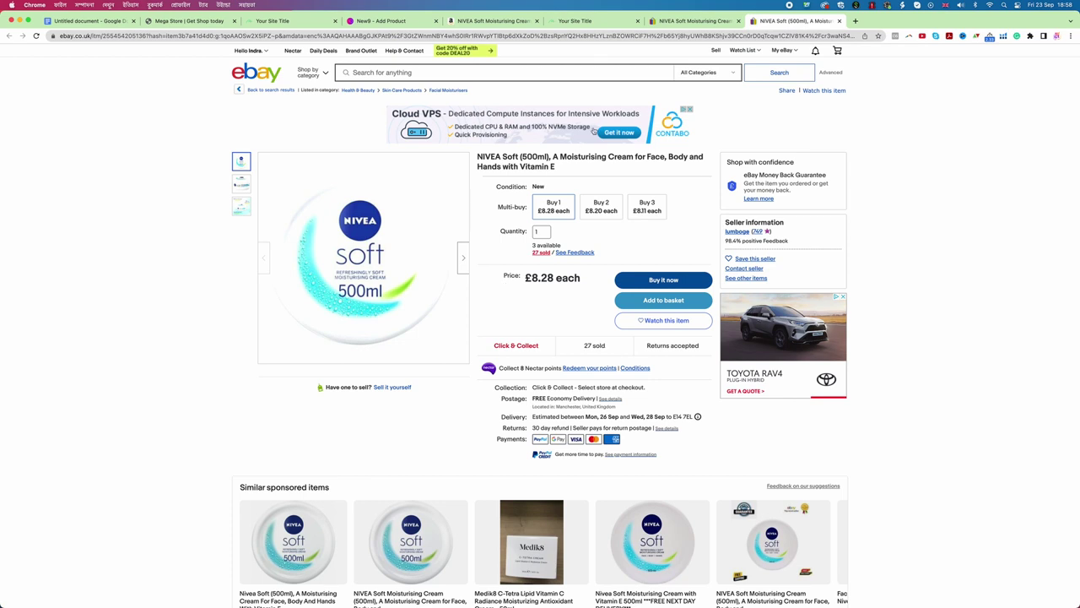
click(487, 19)
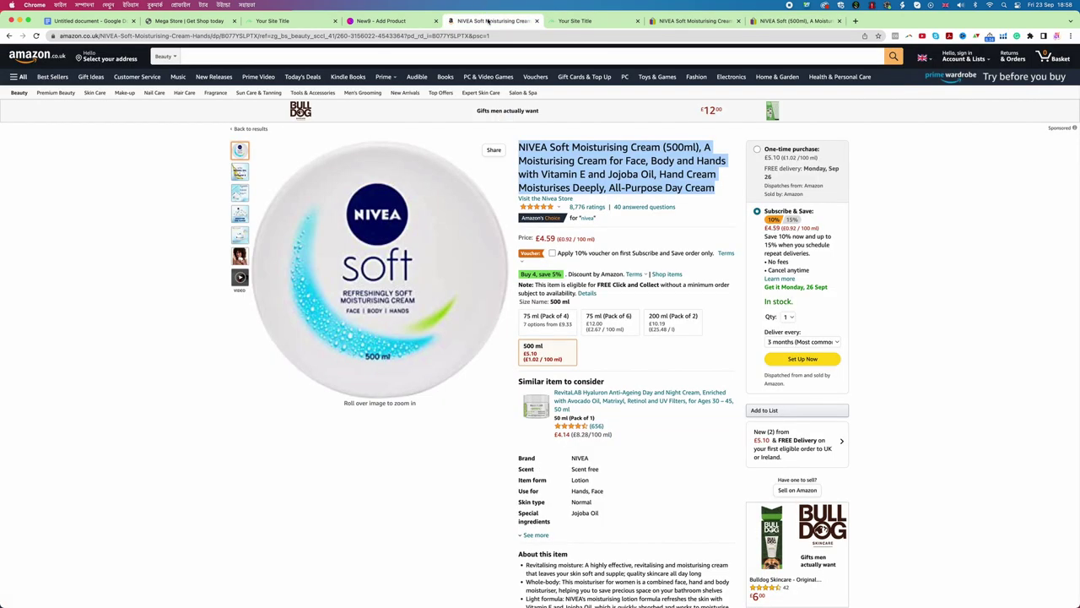
right_click(447, 35)
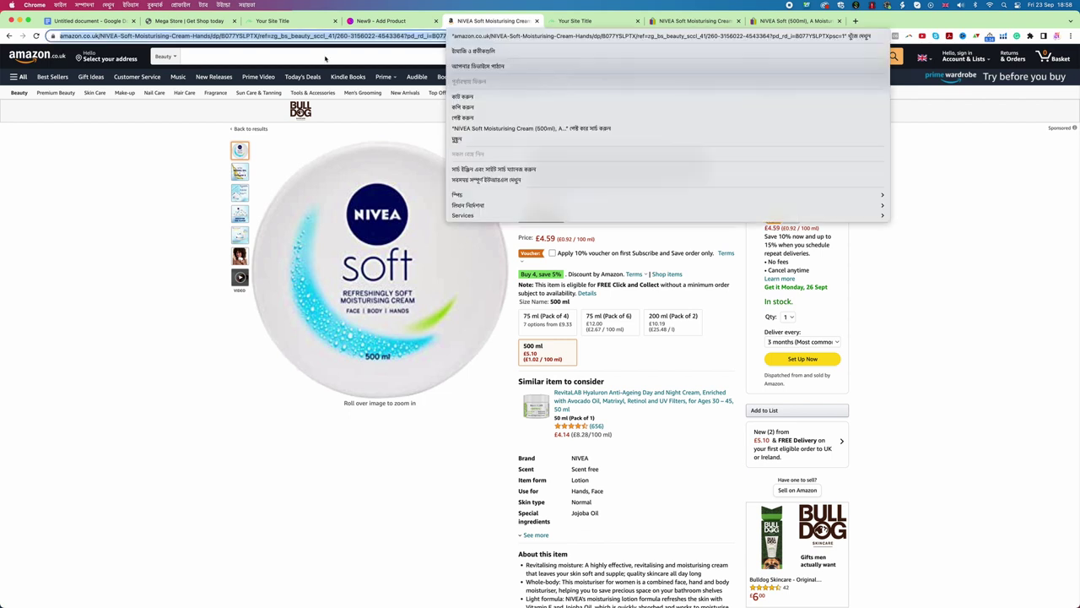
click(477, 108)
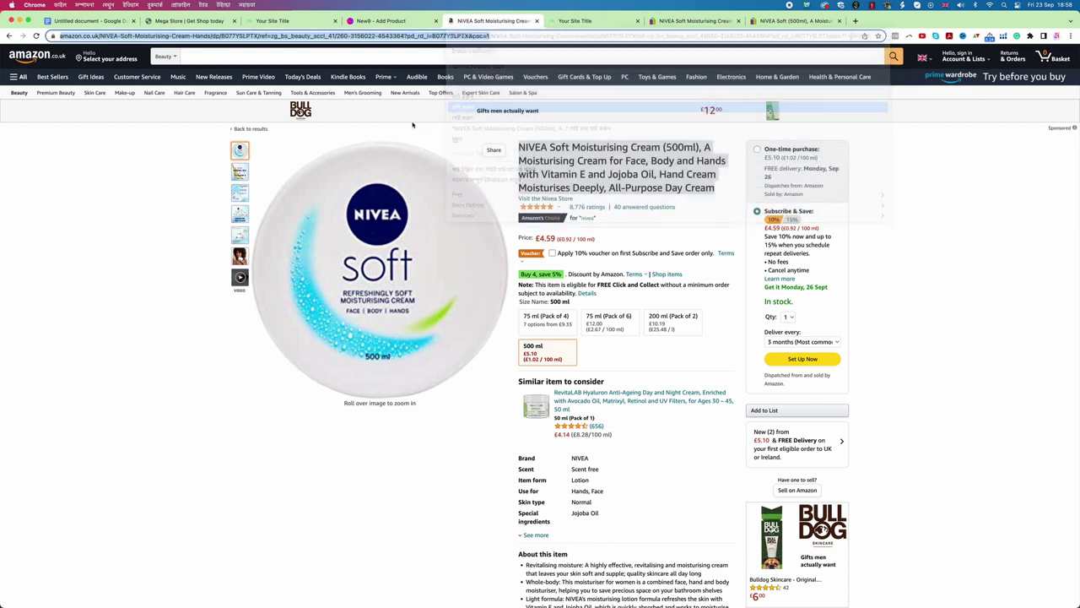
click(370, 21)
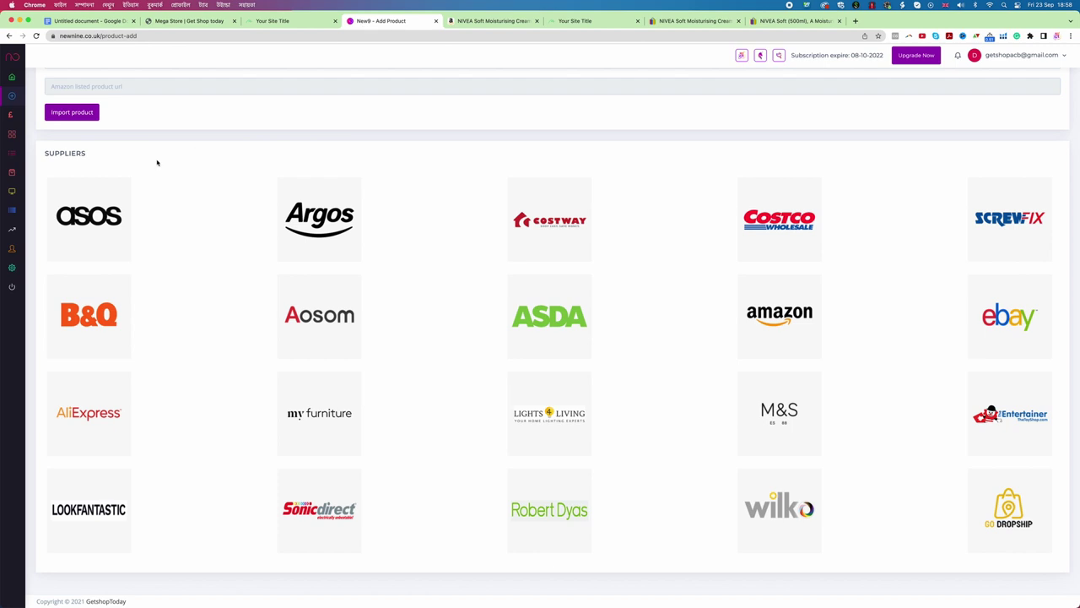
Paste the Amazon NIVEA Soft link into Product URL and import the product.
scroll(157, 163, up, 2)
click(99, 144)
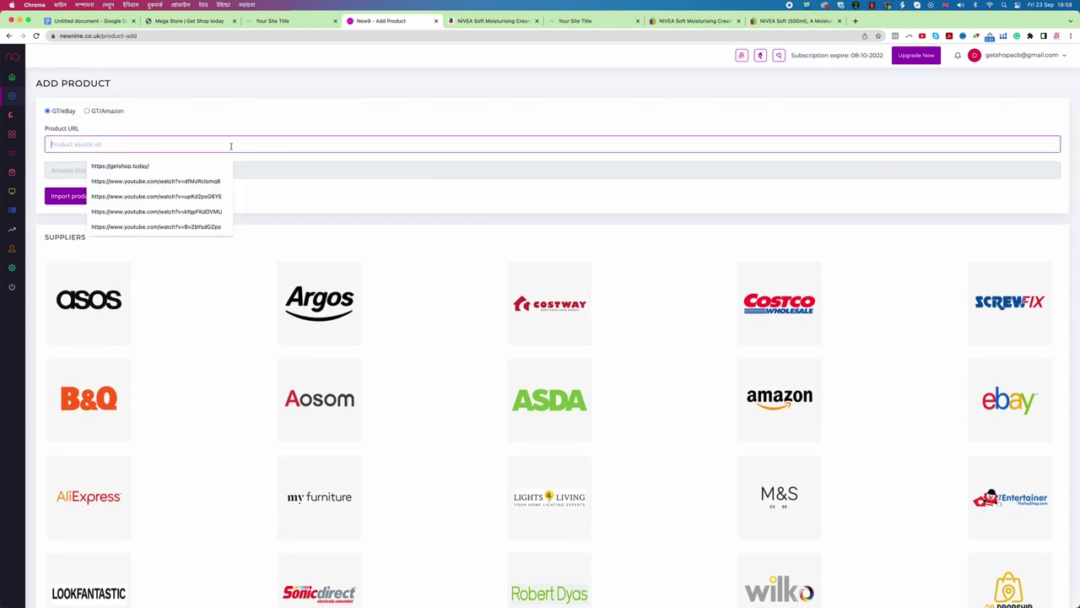
key(super+v)
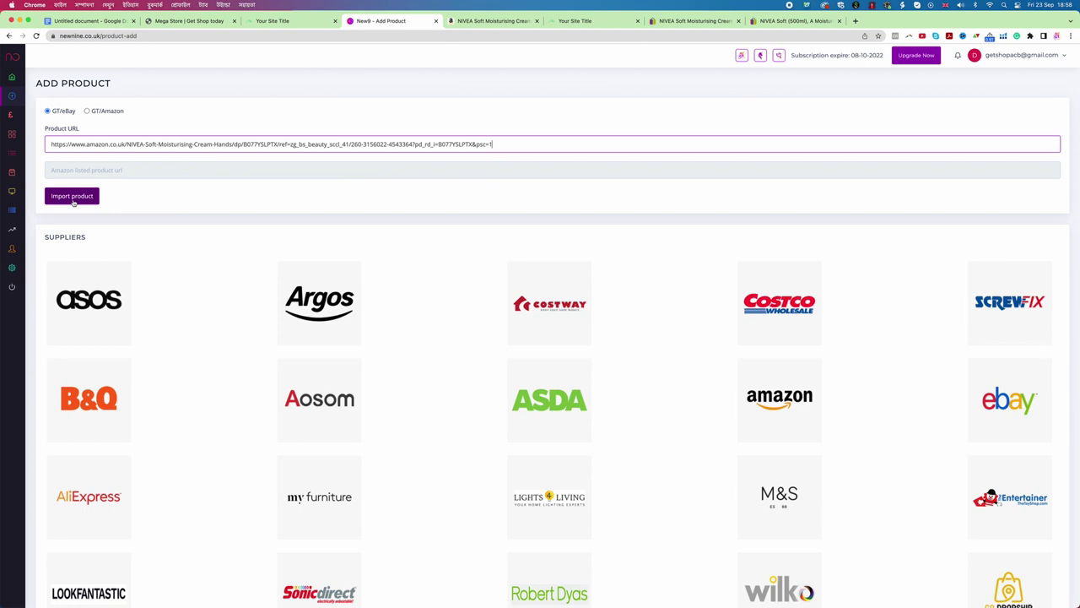
click(73, 199)
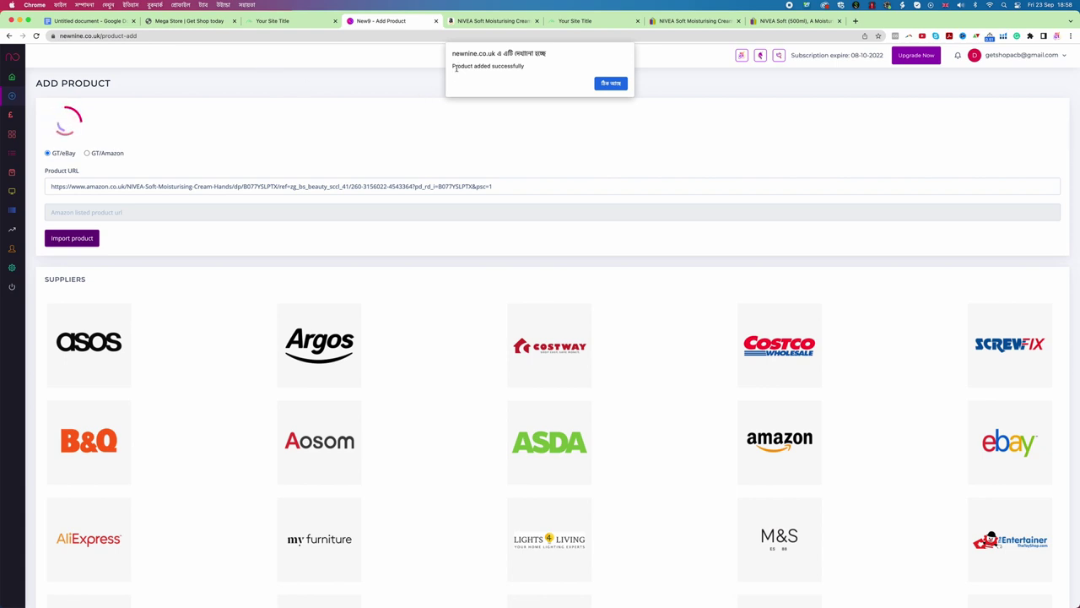
Correct the description's spelling to 'the best' and 'long. PRODUCT', then enlarge the box.
click(613, 85)
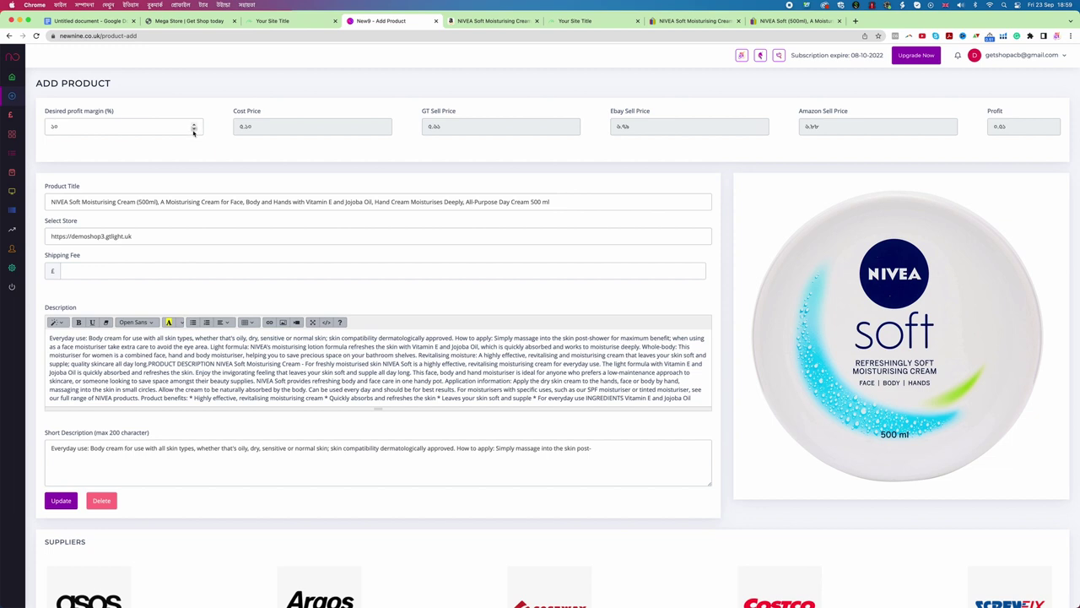
scroll(325, 393, down, 2)
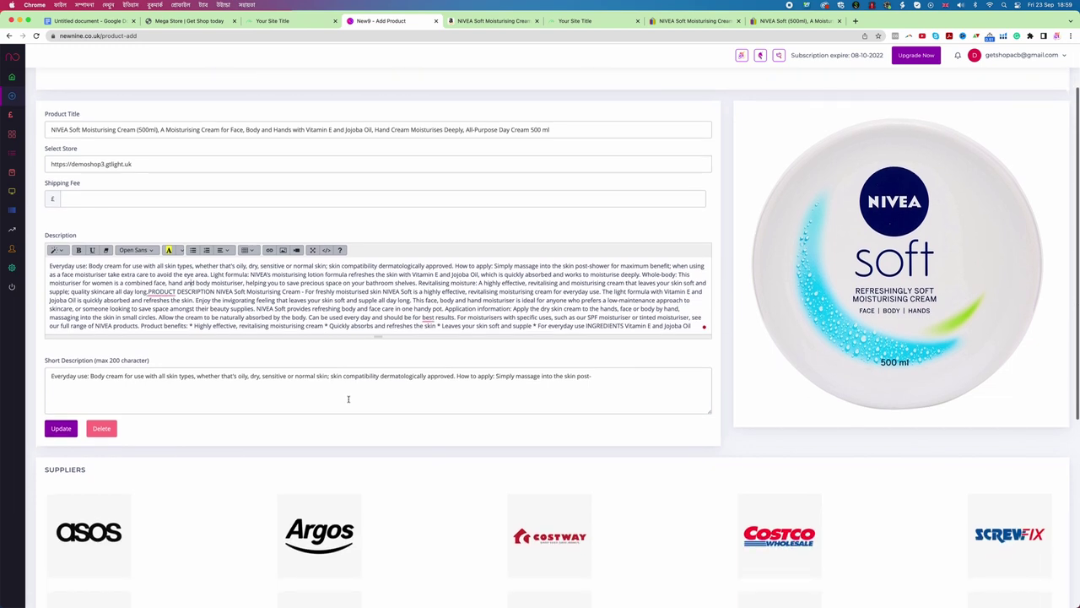
right_click(428, 319)
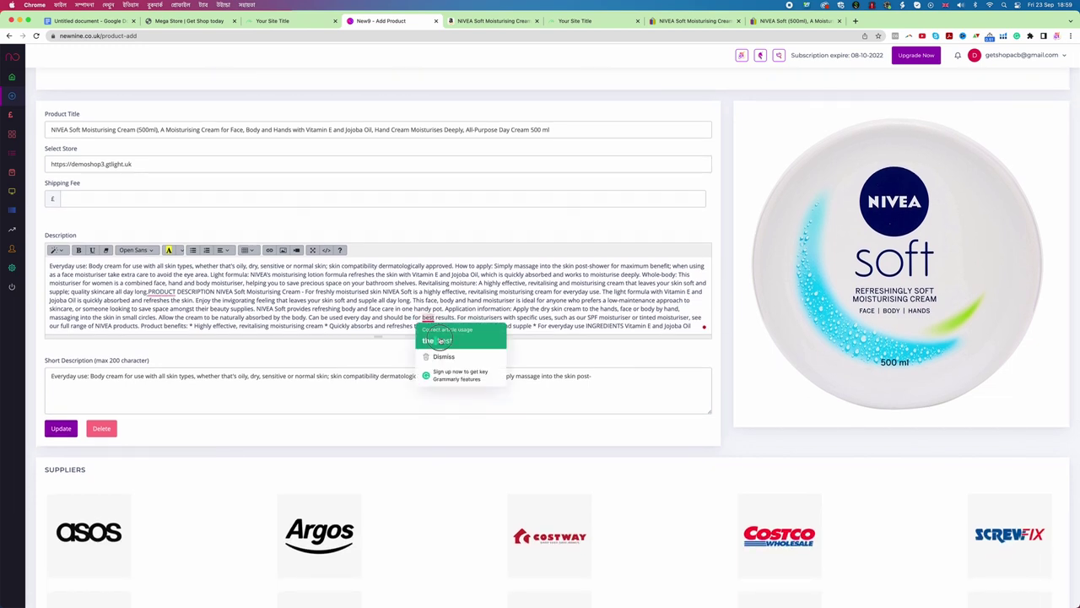
click(458, 336)
right_click(157, 292)
click(163, 312)
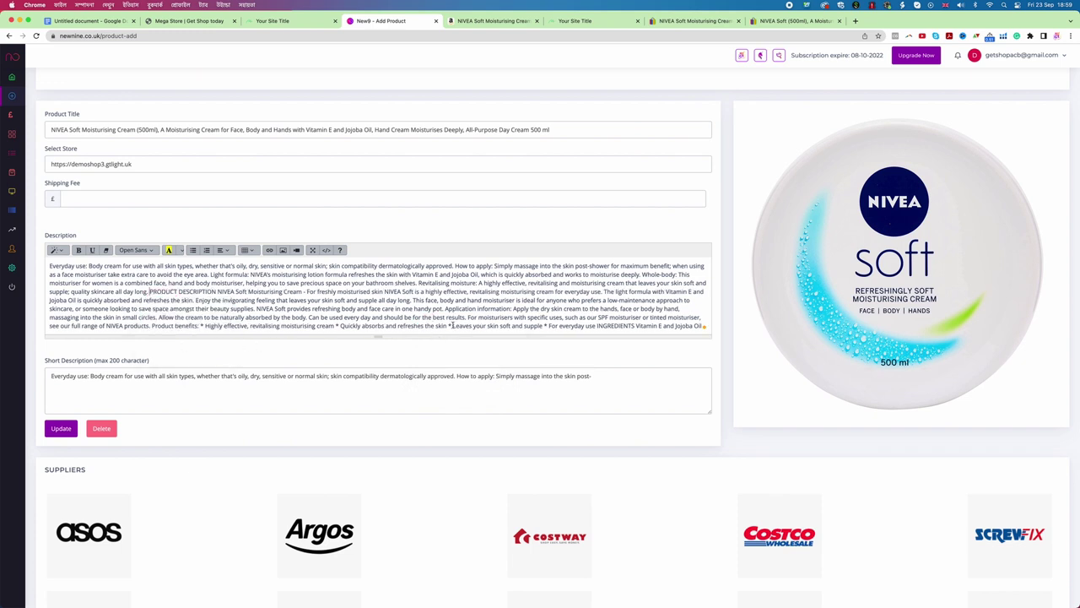
drag(376, 336, 363, 441)
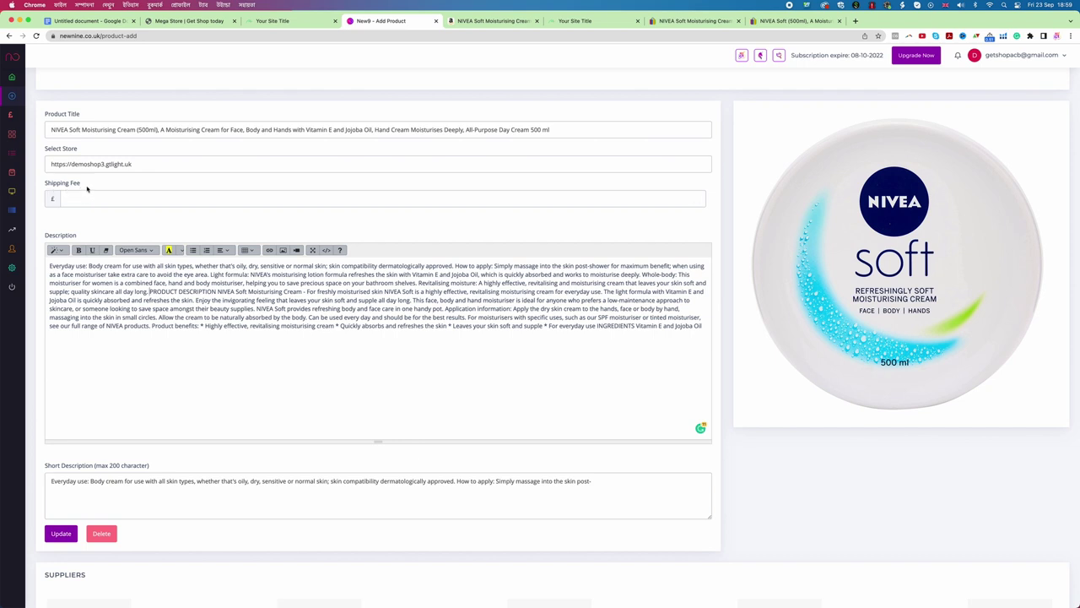
Set the shipping fee to 0 and save the NIVEA product with Update.
scroll(126, 188, up, 1)
scroll(126, 189, up, 2)
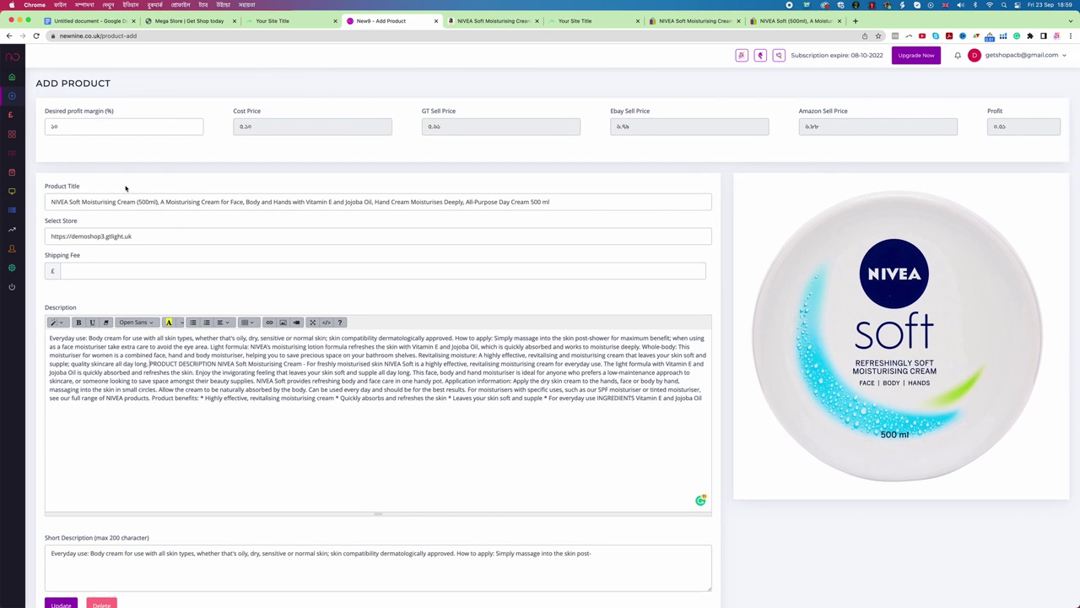
click(82, 269)
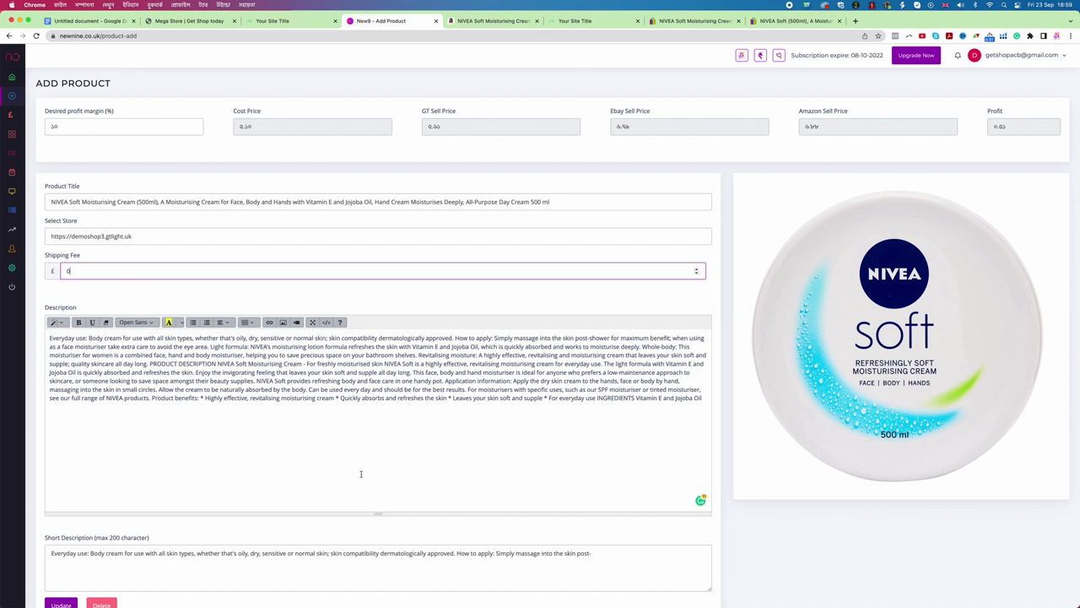
scroll(360, 473, down, 10)
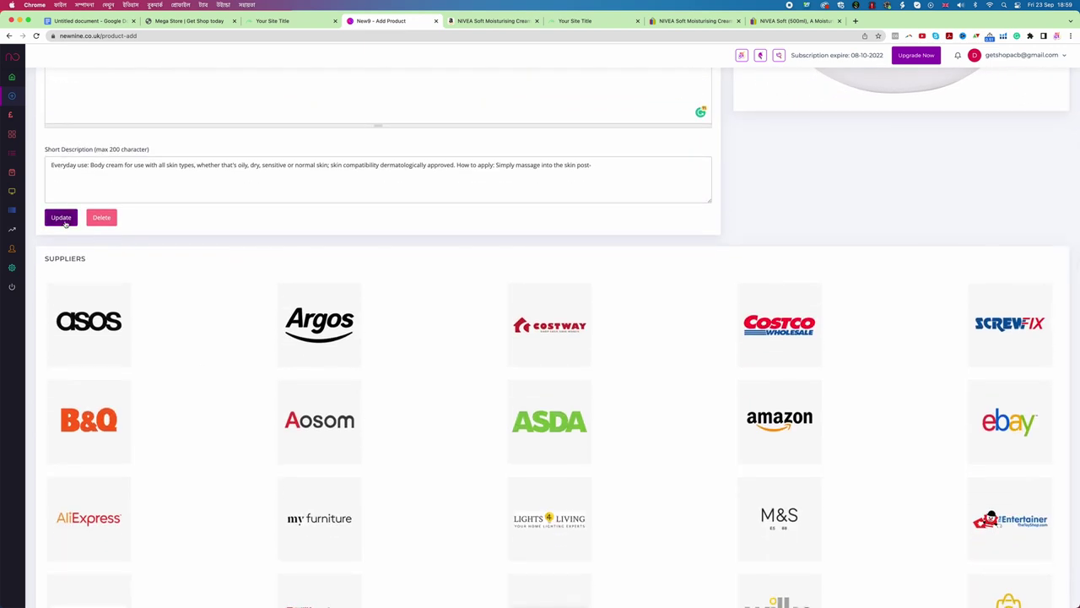
click(63, 218)
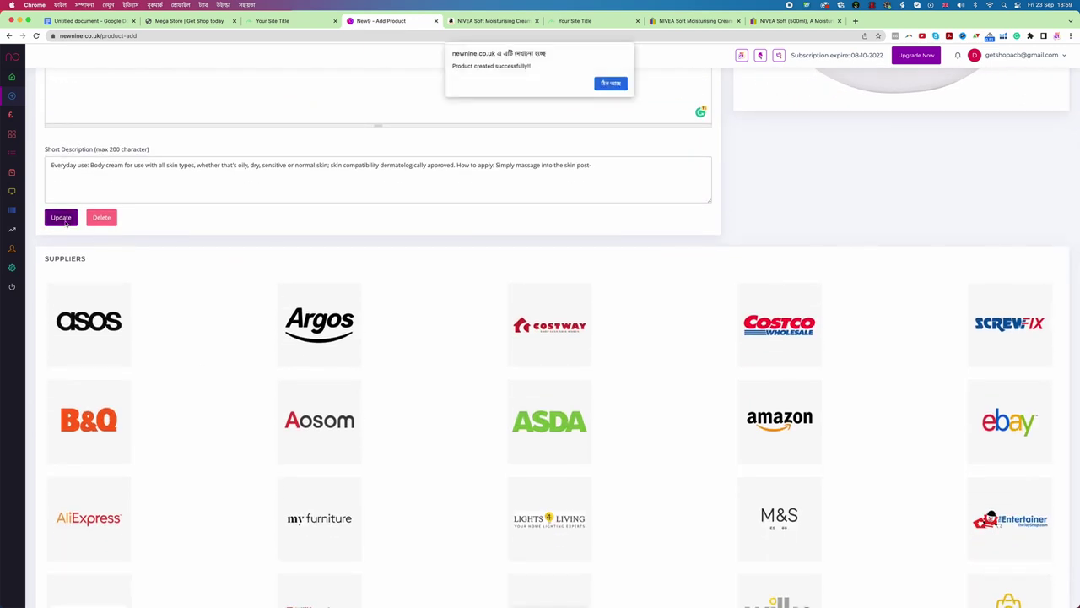
Dismiss the confirmation and open My Listings > All Listings.
click(620, 86)
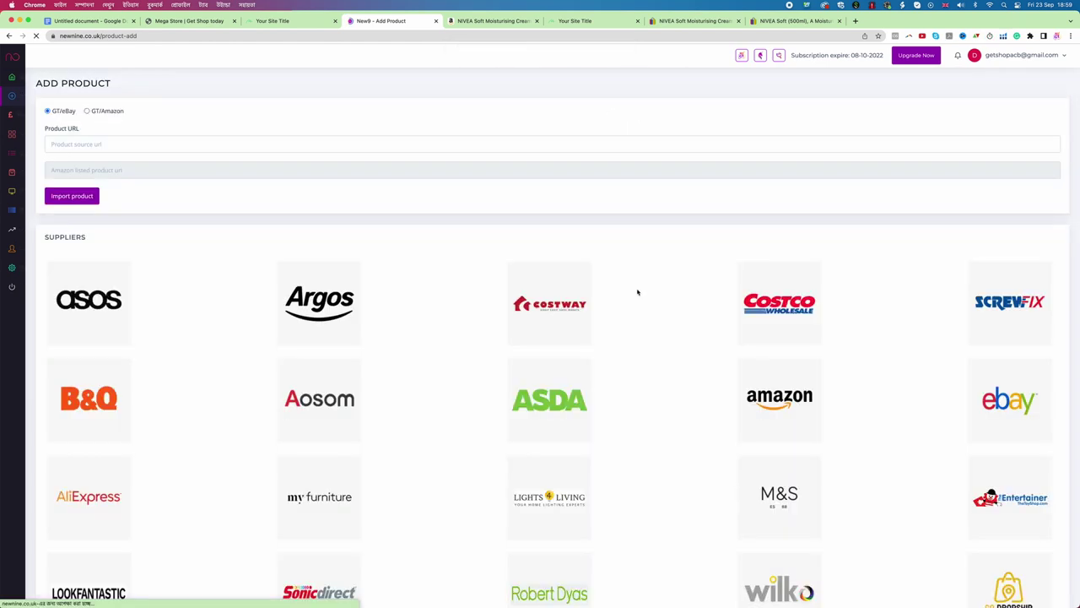
mouse_move(38, 178)
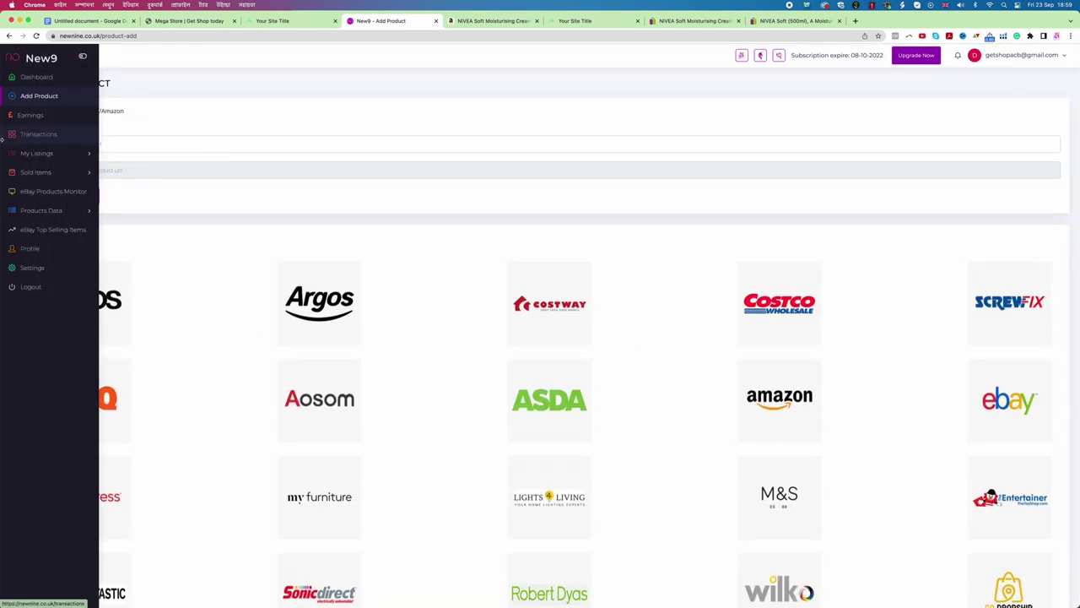
click(38, 153)
click(40, 172)
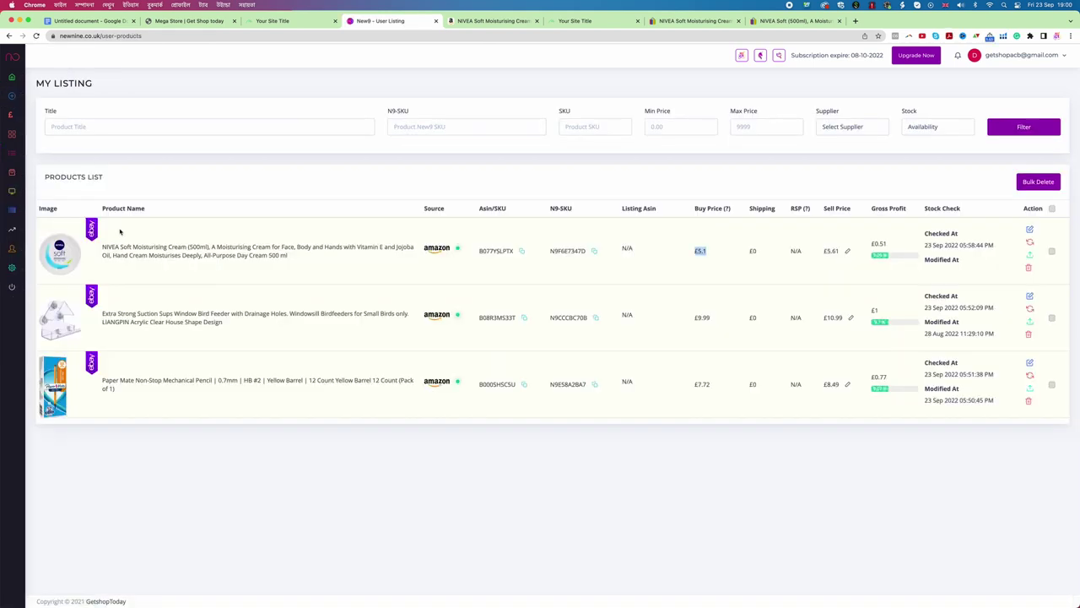
Select the NIVEA Soft listing's full name, then switch to the GetShop store admin.
drag(100, 244, 306, 282)
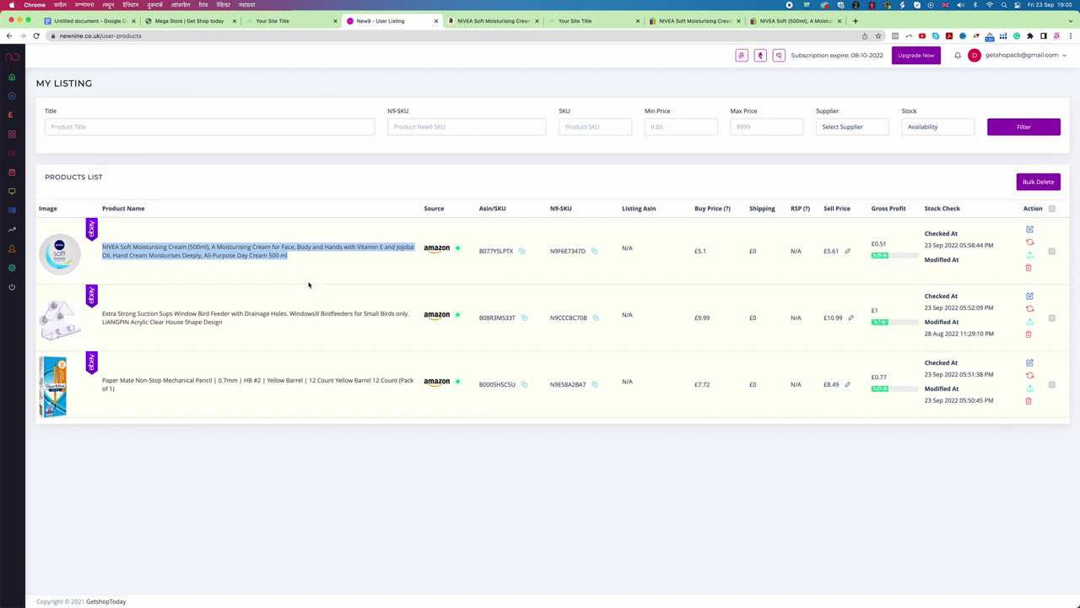
click(294, 264)
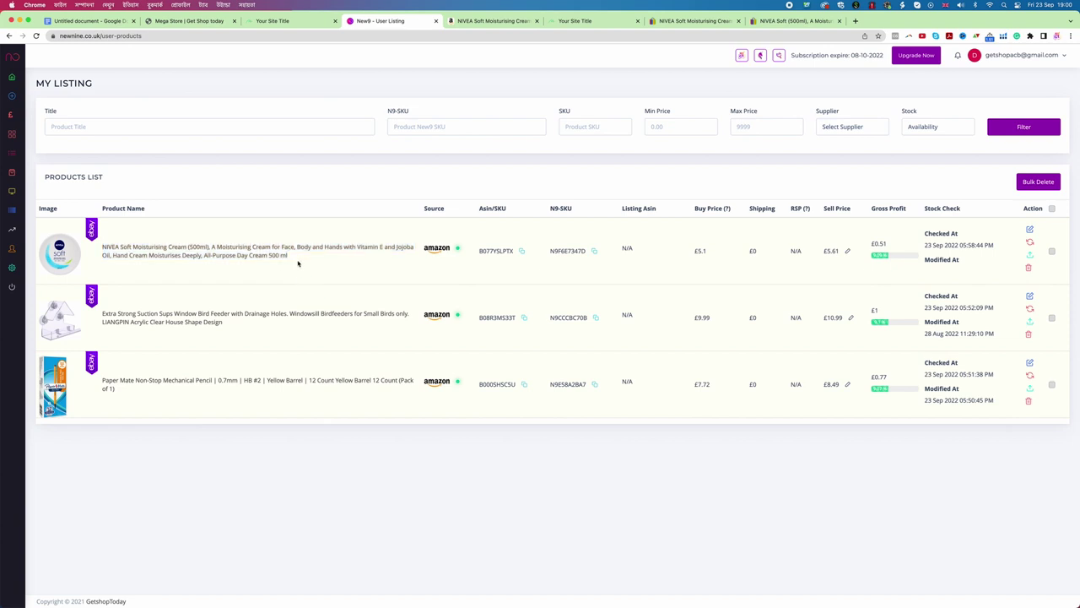
triple_click(297, 263)
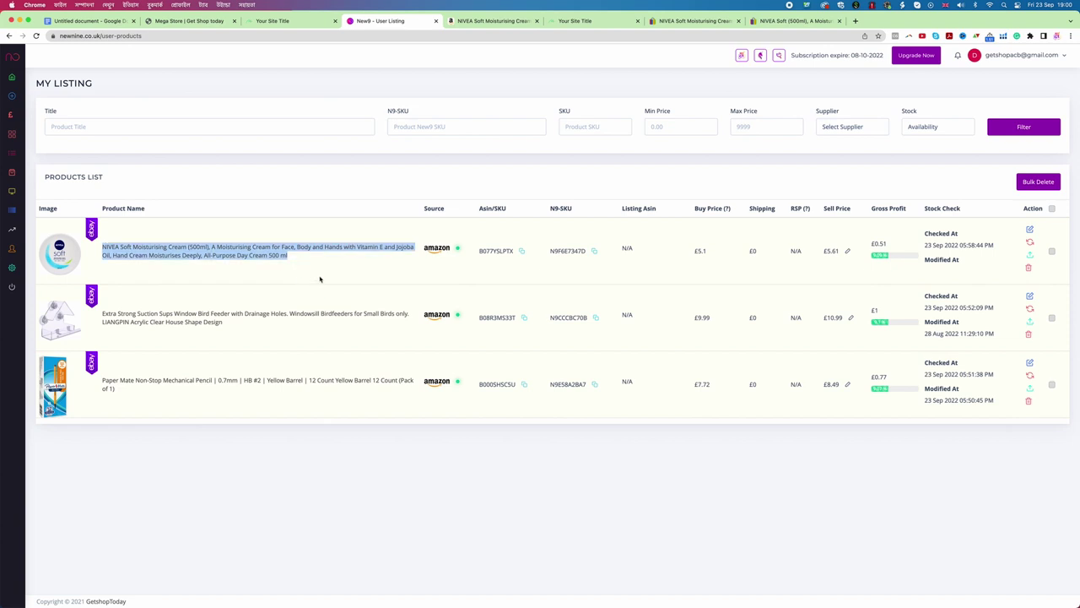
click(188, 27)
click(115, 93)
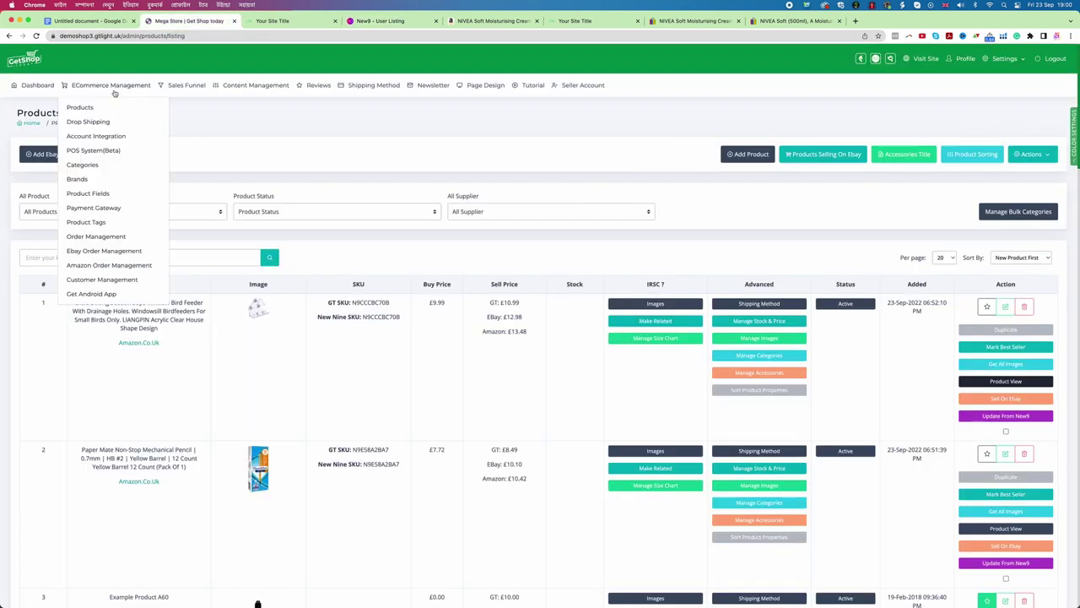
Open the GetShop Products list and view the NIVEA Soft cream's live store page.
mouse_move(110, 85)
click(91, 109)
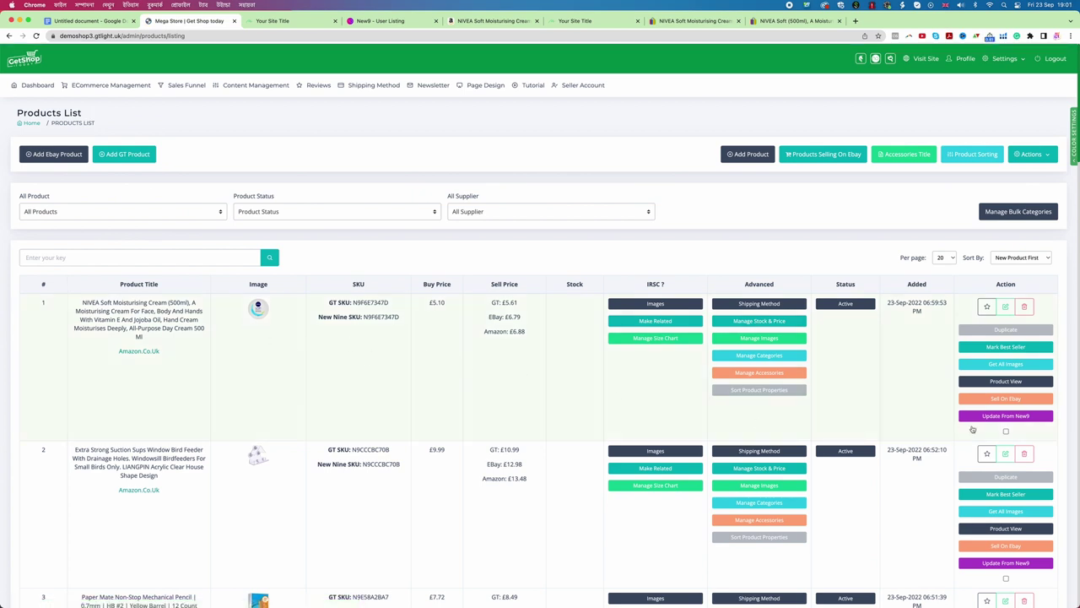
click(1002, 384)
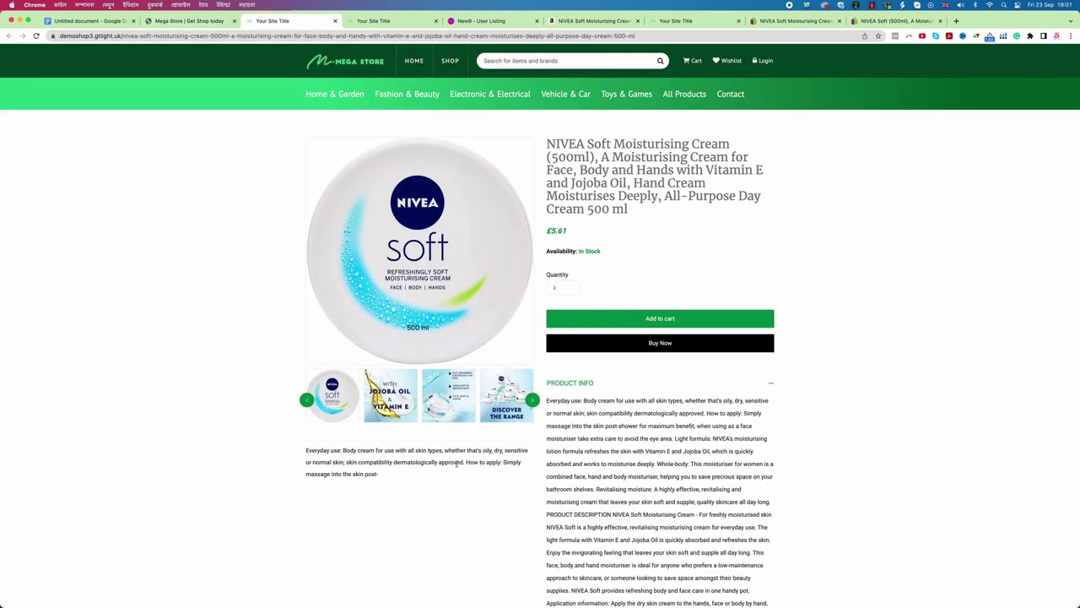
View the next NIVEA product image, then return to New9's My Listing page.
click(531, 403)
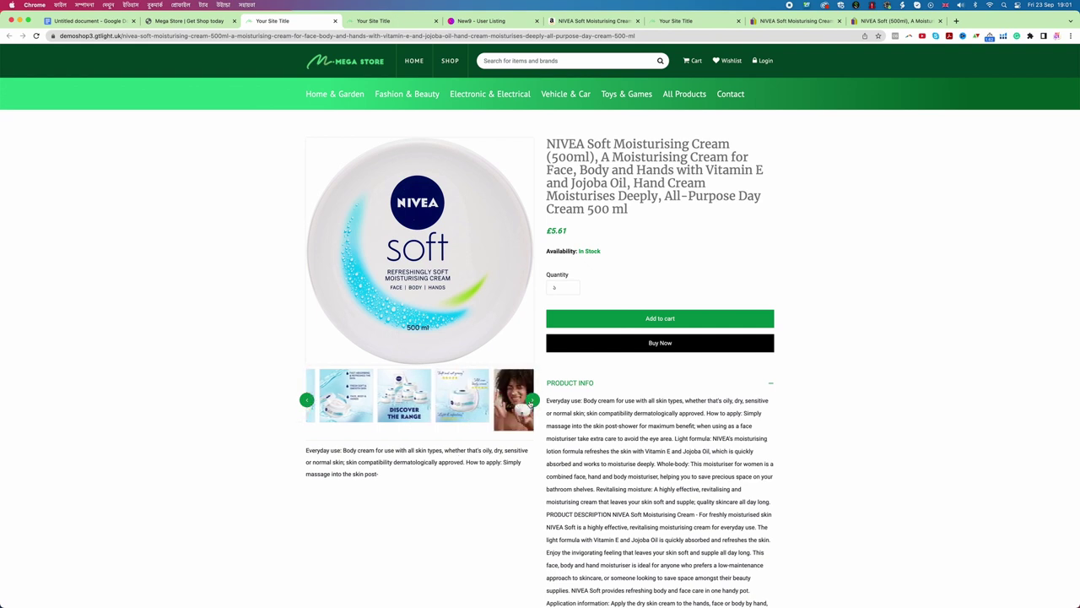
key(ctrl+shift+Tab)
triple_click(393, 260)
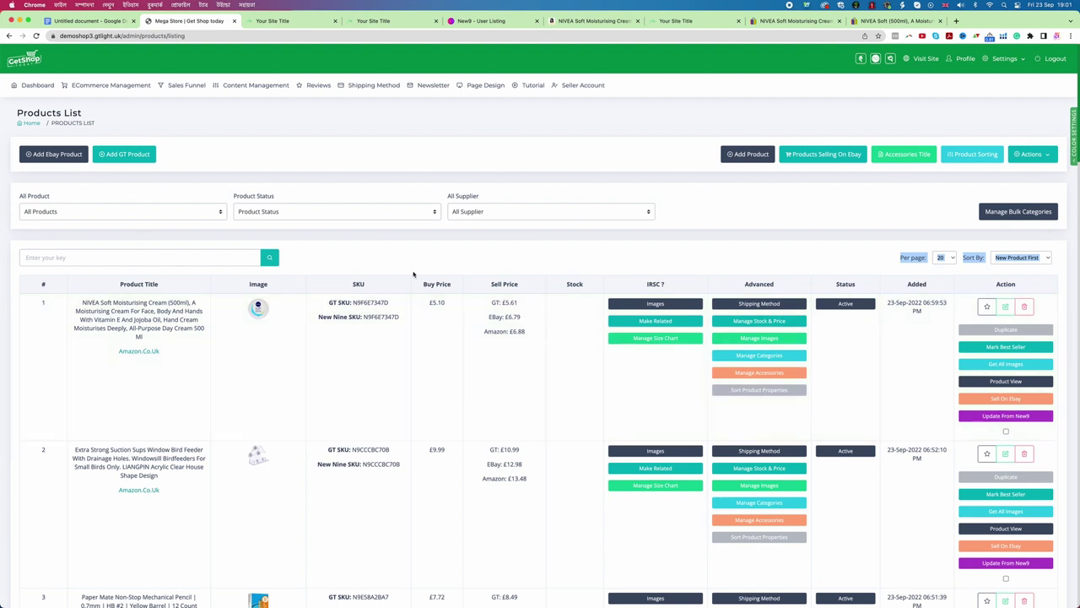
key(super+5)
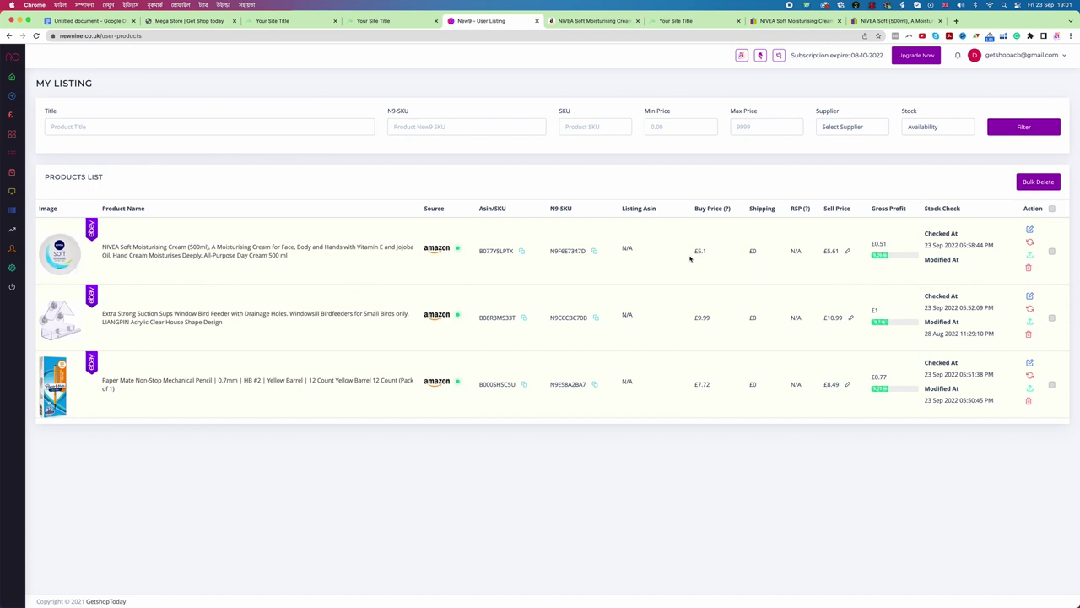
drag(693, 251, 724, 254)
drag(824, 251, 835, 250)
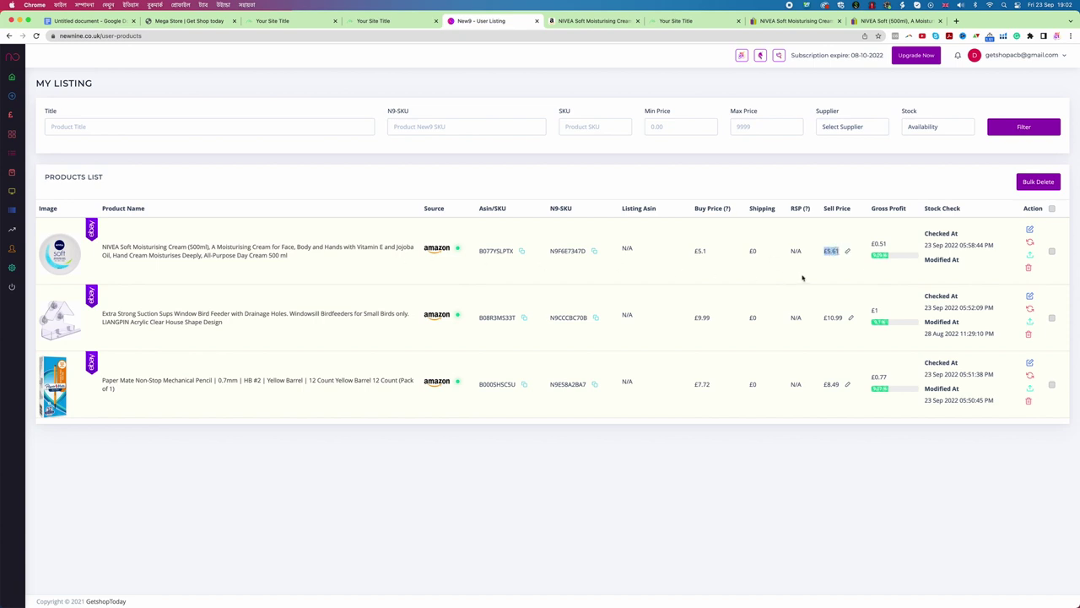